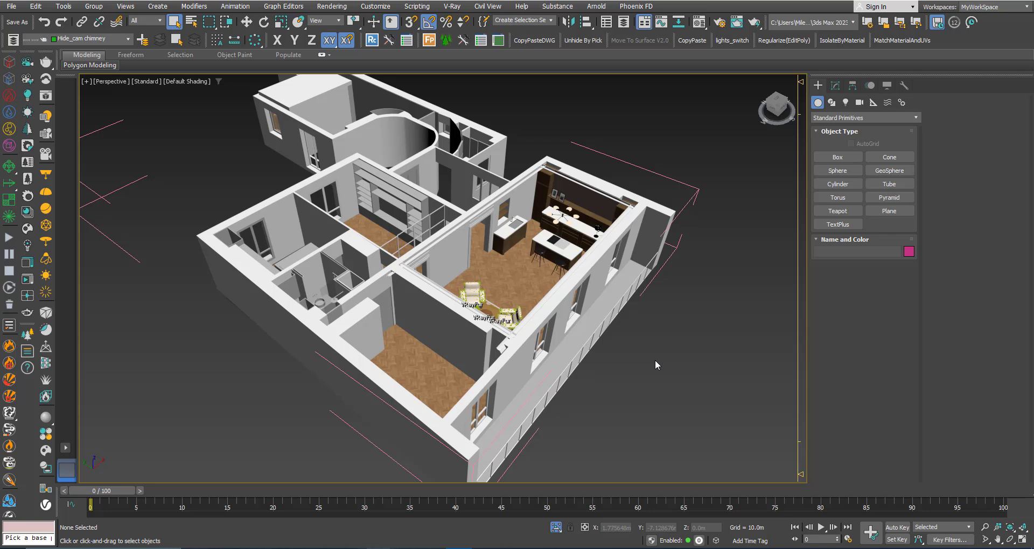
Step: Open the CopyPaste plugin window, place it beside the model and try a copy with nothing selected
{"action": "left_click", "coordinate": [687, 41]}
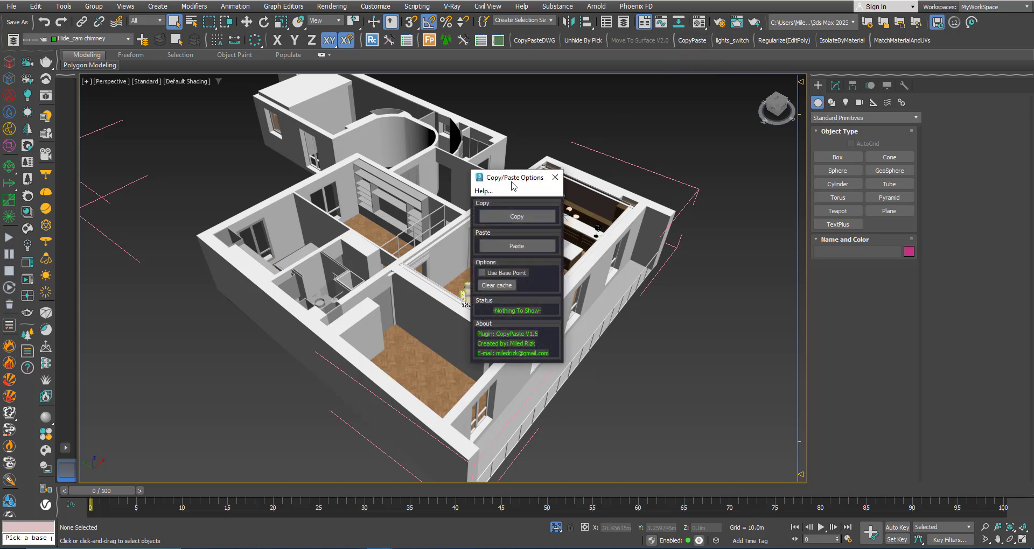
{"action": "left_click_drag", "start_coordinate": [512, 183], "coordinate": [155, 175]}
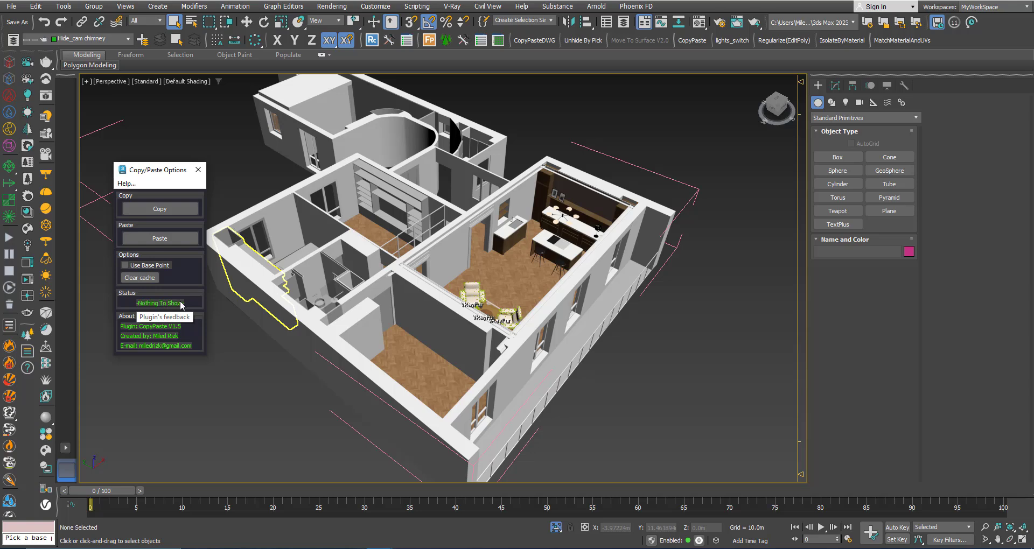
{"action": "scroll", "coordinate": [335, 274], "scroll_direction": "down", "scroll_amount": 5}
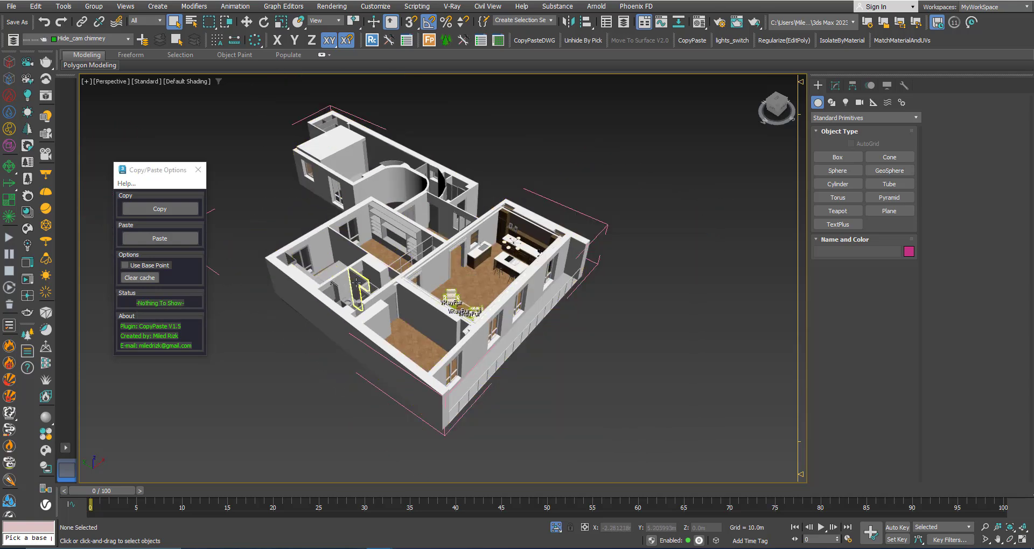
{"action": "scroll", "coordinate": [356, 281], "scroll_direction": "up", "scroll_amount": 3}
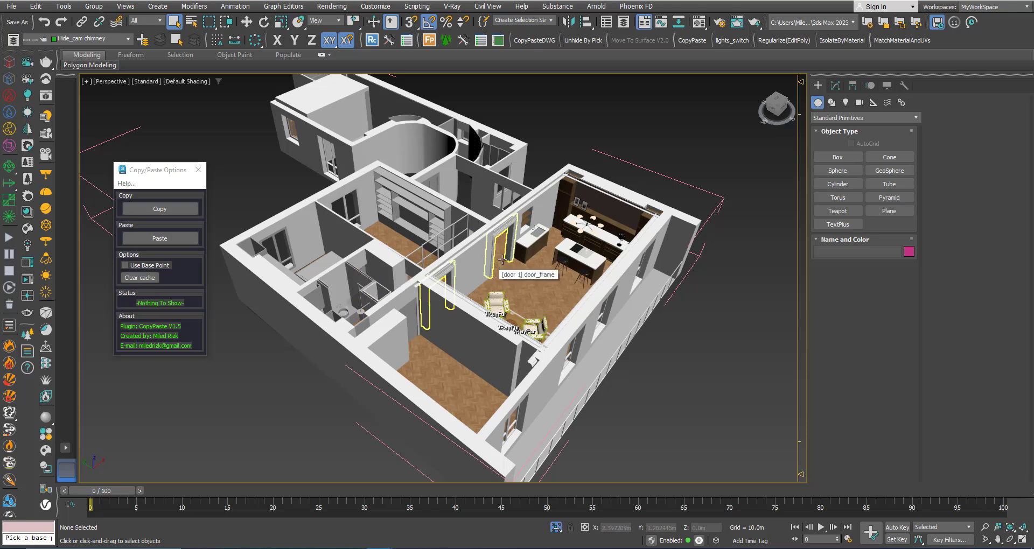
{"action": "scroll", "coordinate": [545, 240], "scroll_direction": "up", "scroll_amount": 2}
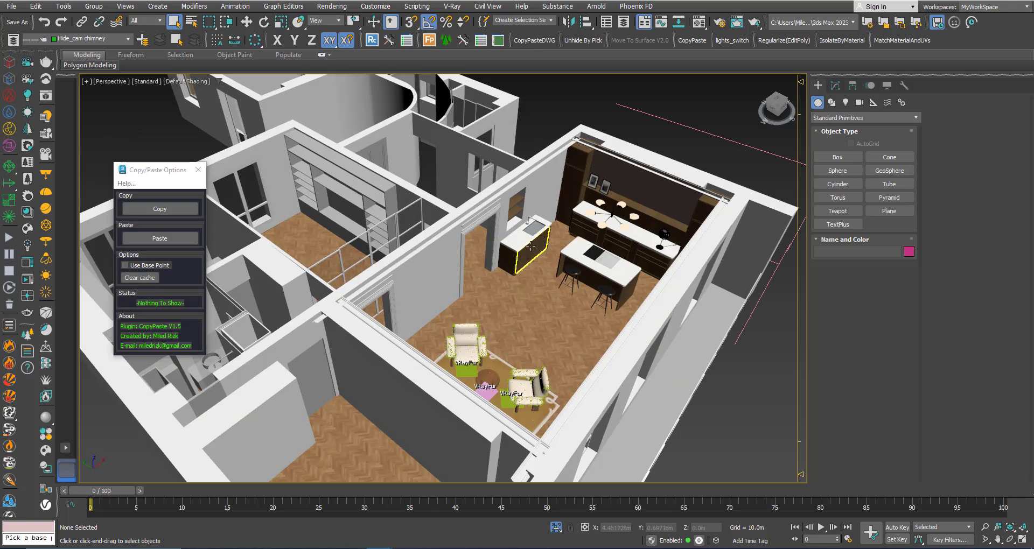
{"action": "scroll", "coordinate": [545, 240], "scroll_direction": "up", "scroll_amount": 2}
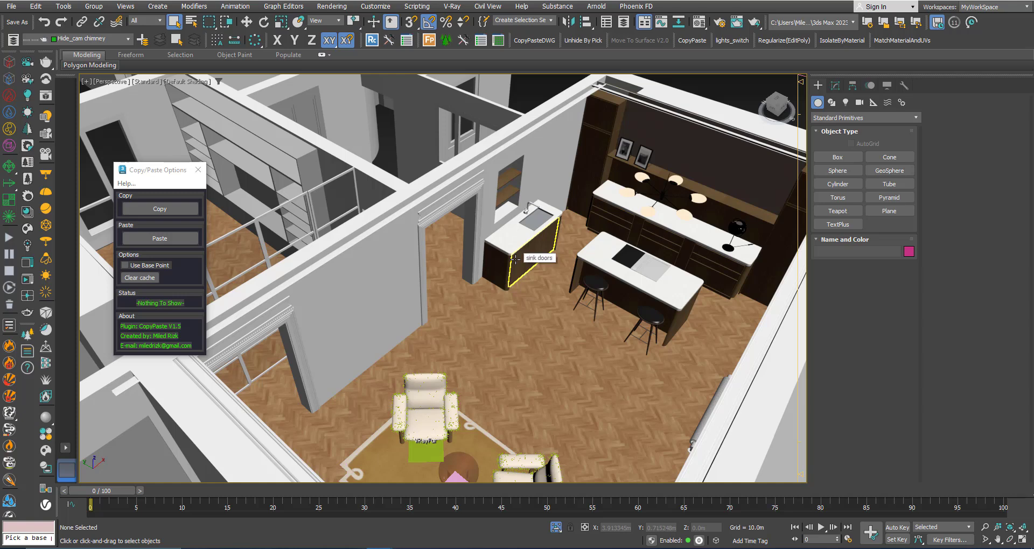
{"action": "left_click", "coordinate": [142, 211]}
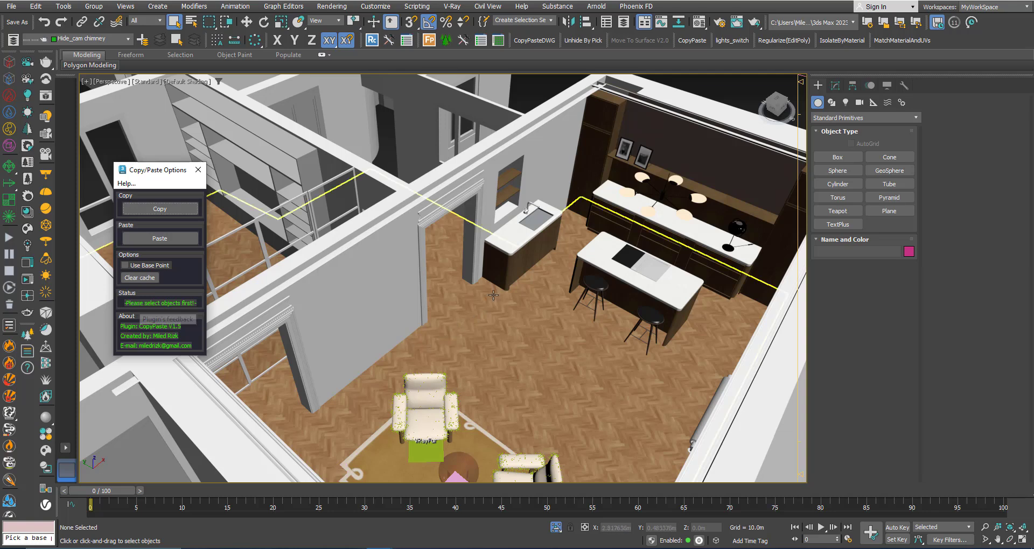
Step: With edged faces shown, clear the plugin cache and copy the sink unit's cabinet body, doors, countertop and basin
{"action": "middle_click_drag", "start_coordinate": [495, 294], "coordinate": [476, 307], "text": "alt"}
{"action": "scroll", "coordinate": [476, 307], "scroll_direction": "up", "scroll_amount": 5}
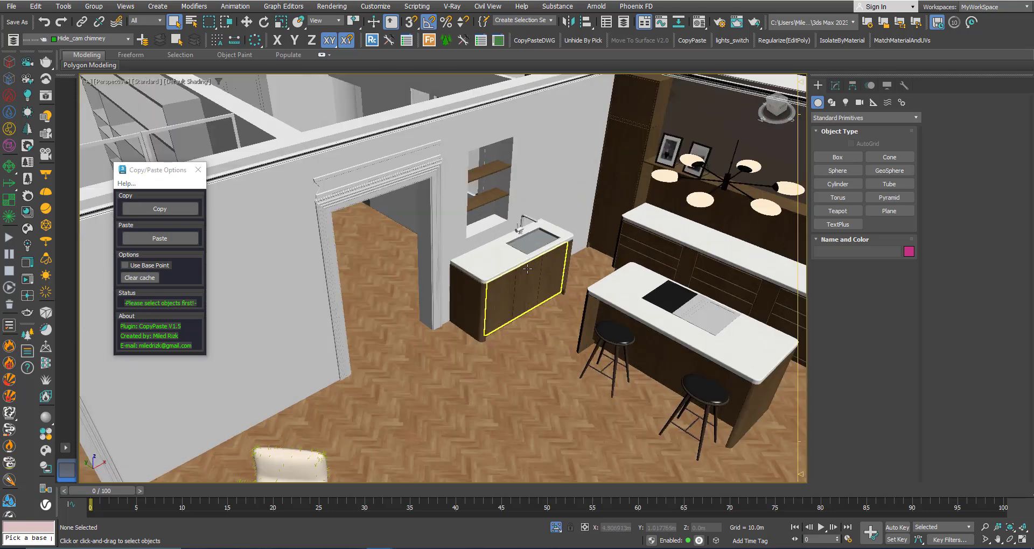
{"action": "left_click", "coordinate": [457, 317]}
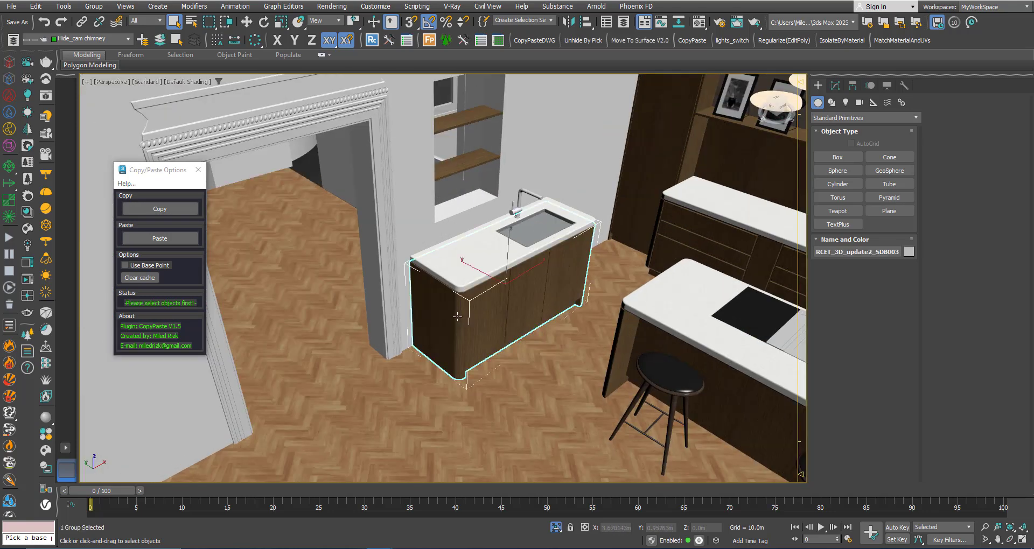
{"action": "key", "text": "F4"}
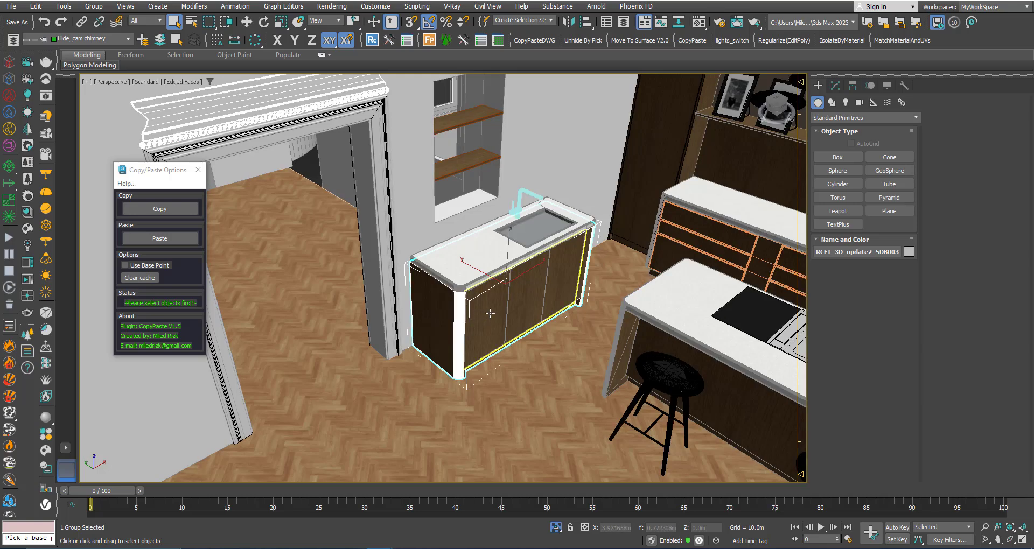
{"action": "left_click", "coordinate": [490, 313], "text": "ctrl"}
{"action": "left_click", "coordinate": [485, 268], "text": "ctrl"}
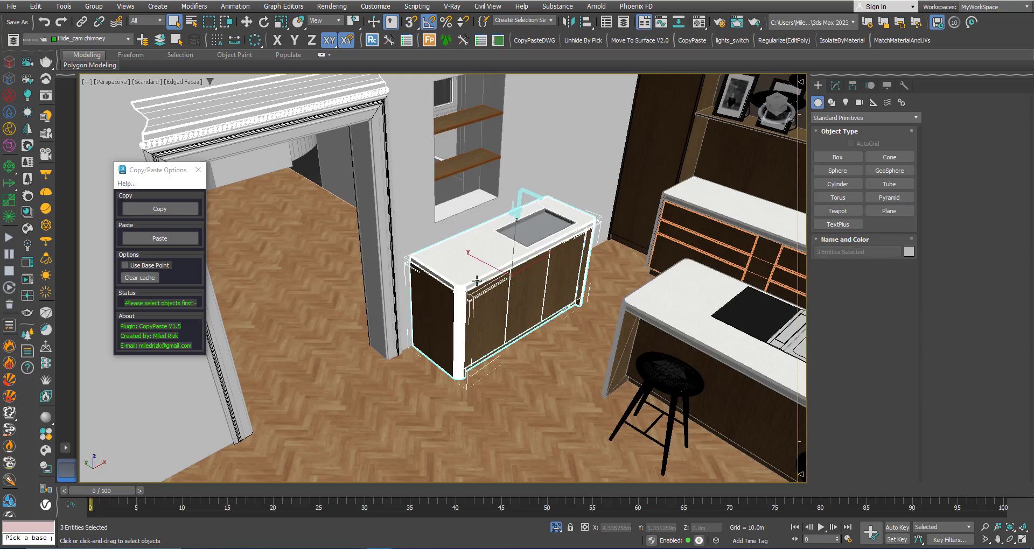
{"action": "left_click", "coordinate": [536, 227], "text": "ctrl"}
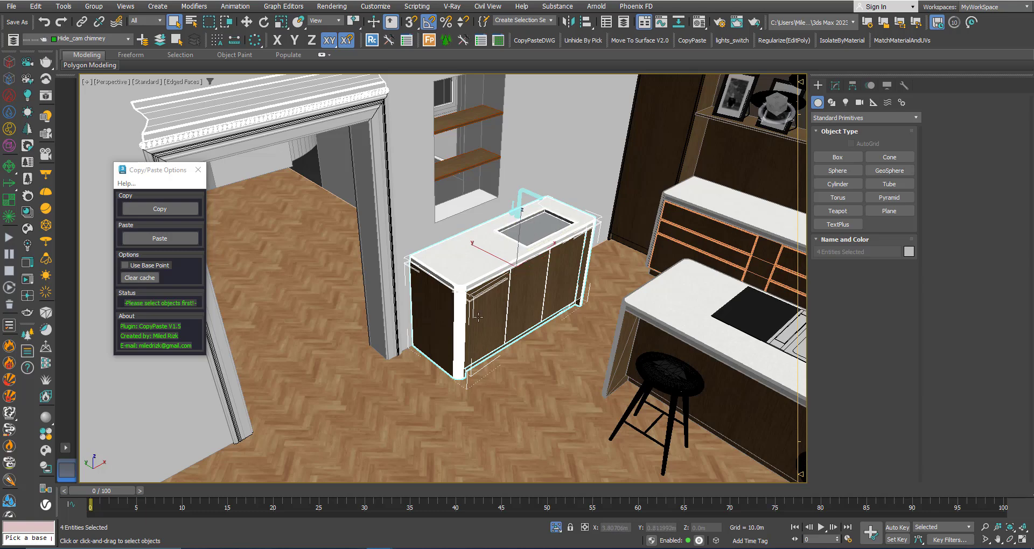
{"action": "left_click", "coordinate": [132, 277]}
{"action": "left_click", "coordinate": [149, 213]}
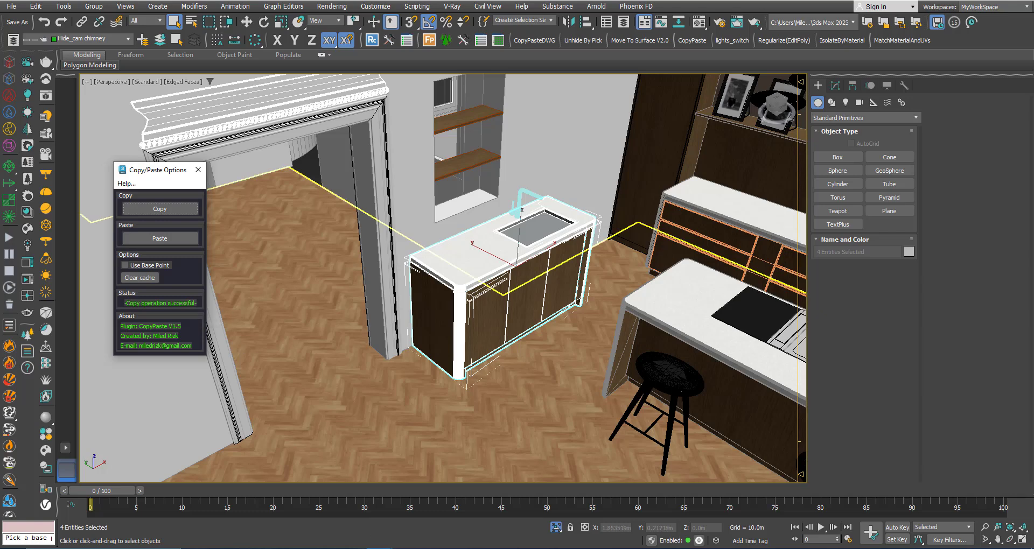
Step: Switch to the untitled 3ds Max scene, open the CopyPaste plugin there and paste the copied sink unit
{"action": "mouse_move", "coordinate": [380, 546]}
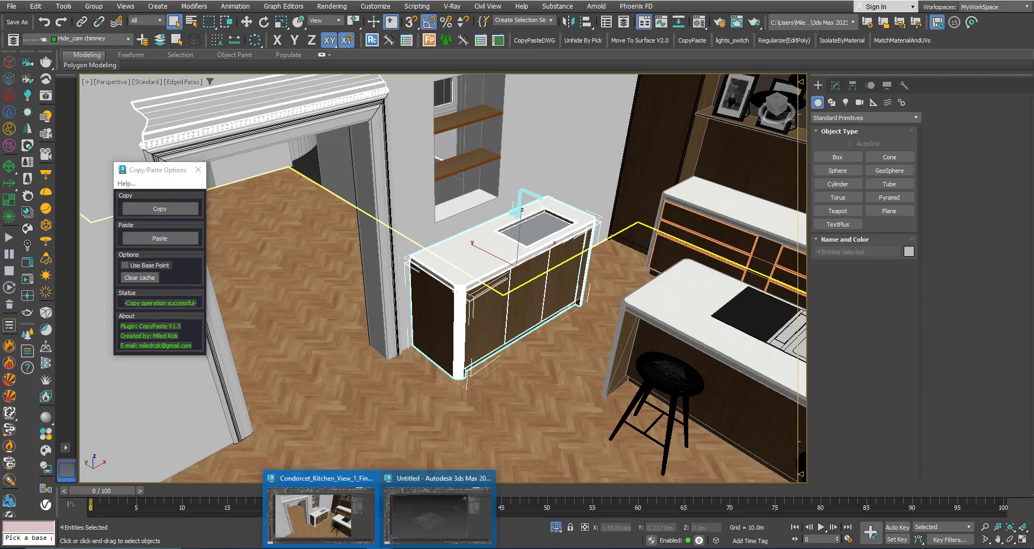
{"action": "left_click", "coordinate": [428, 524]}
{"action": "scroll", "coordinate": [485, 313], "scroll_direction": "down", "scroll_amount": 3}
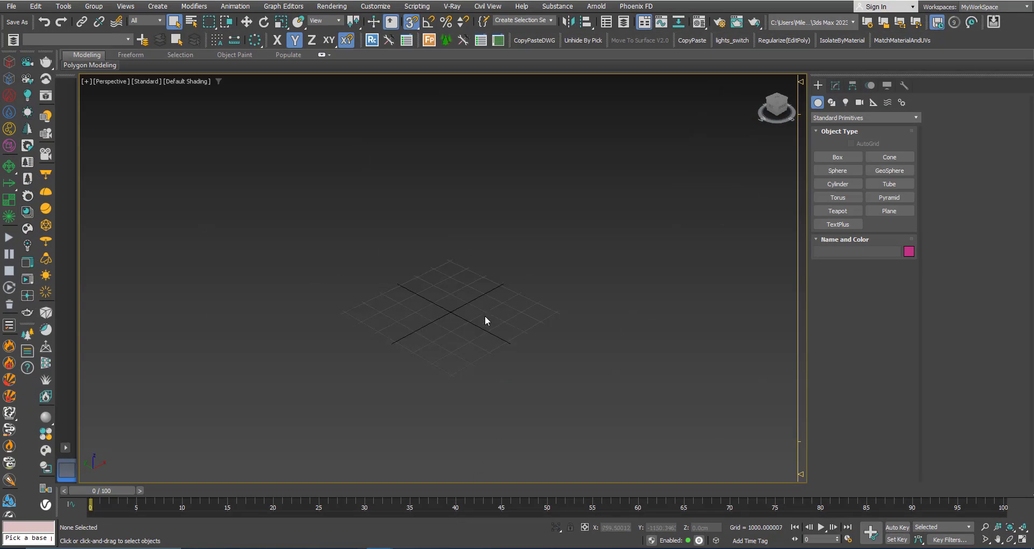
{"action": "scroll", "coordinate": [437, 302], "scroll_direction": "up", "scroll_amount": 3}
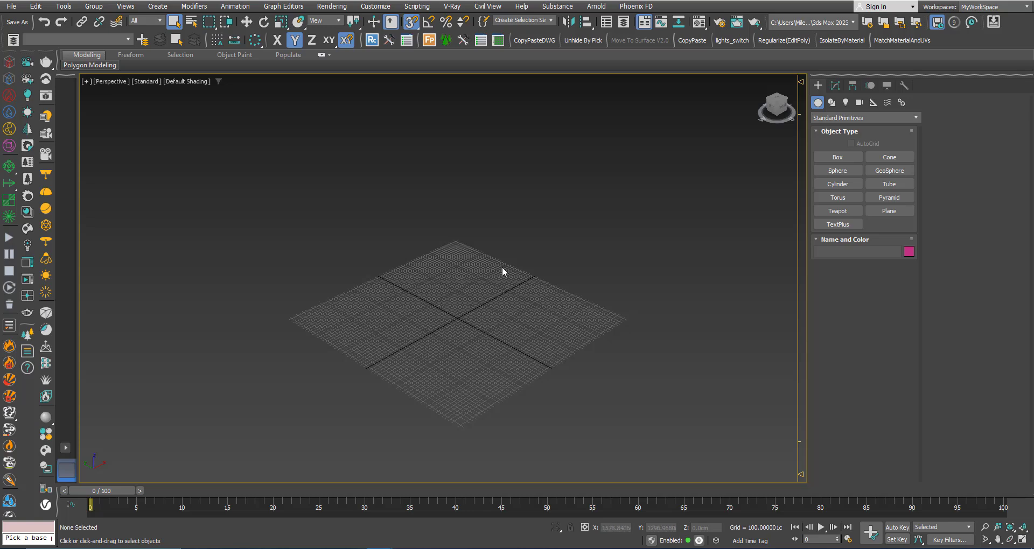
{"action": "left_click", "coordinate": [691, 40]}
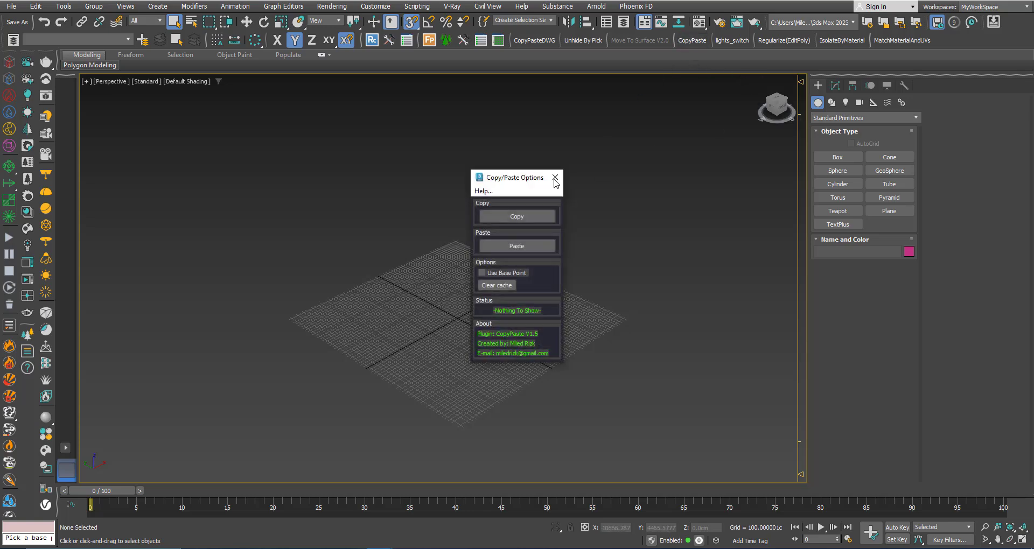
{"action": "left_click_drag", "start_coordinate": [506, 179], "coordinate": [166, 139]}
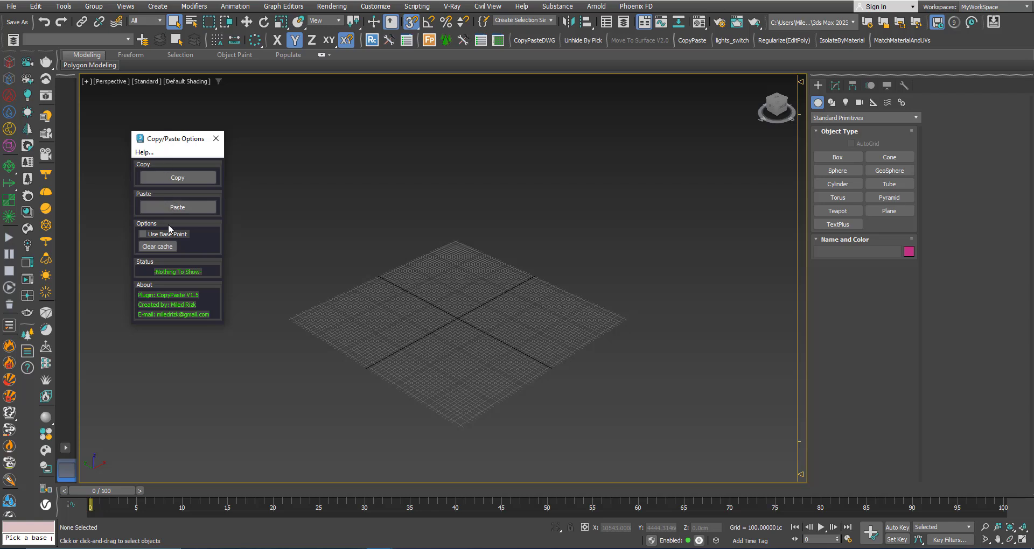
{"action": "left_click", "coordinate": [163, 208]}
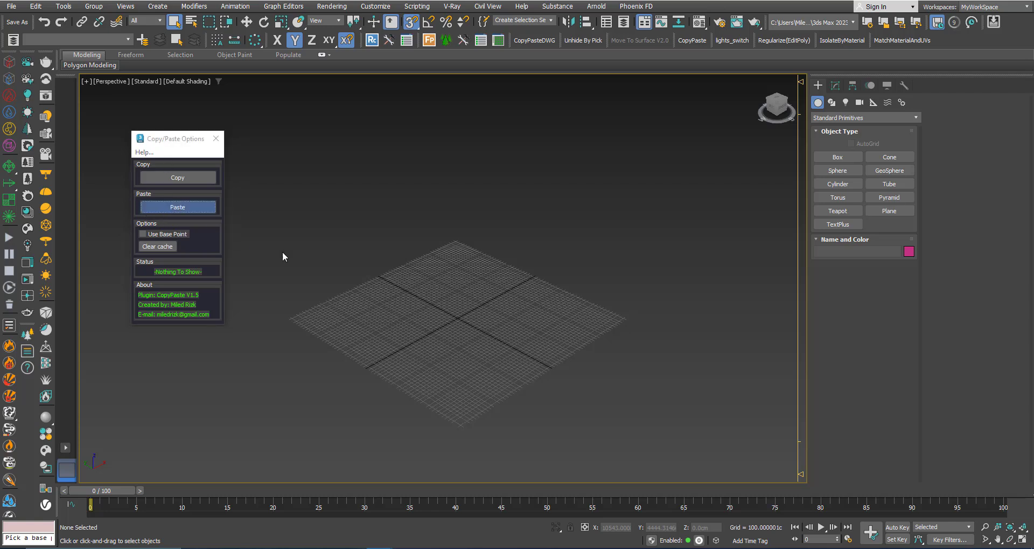
Step: Turn snapping off and move the pasted sink unit along the Y axis to another spot on the grid
{"action": "scroll", "coordinate": [479, 304], "scroll_direction": "up", "scroll_amount": 6}
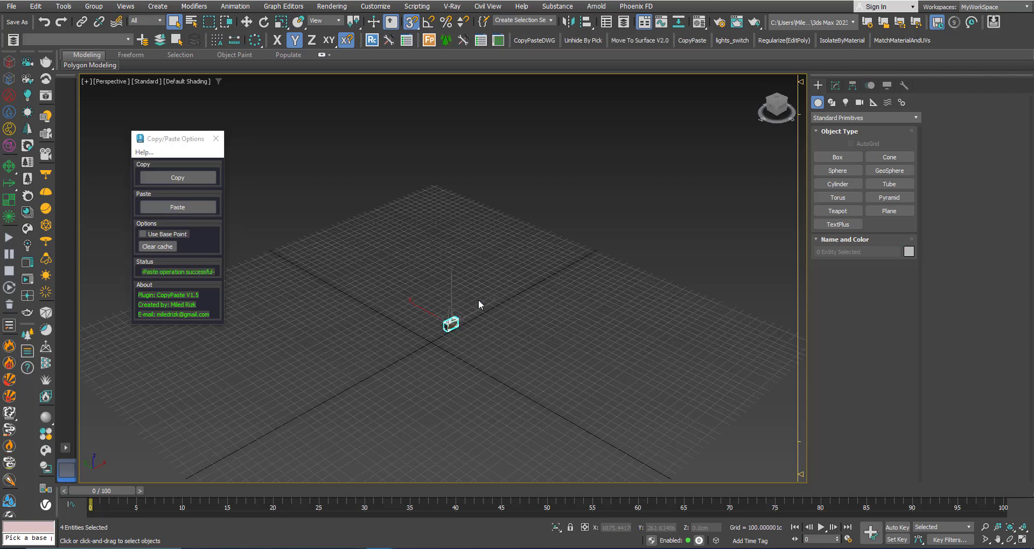
{"action": "scroll", "coordinate": [416, 329], "scroll_direction": "up", "scroll_amount": 8}
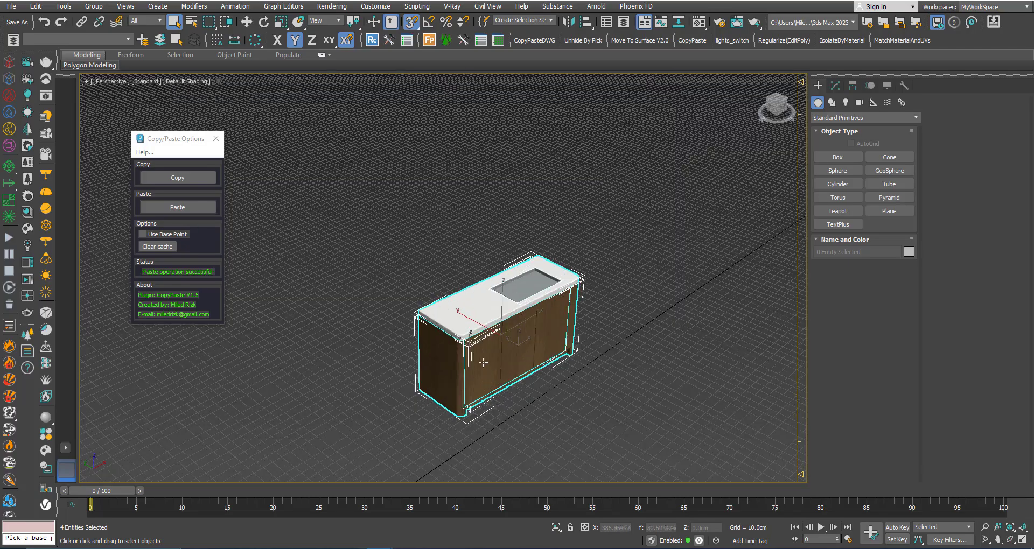
{"action": "middle_click_drag", "start_coordinate": [434, 341], "coordinate": [471, 312]}
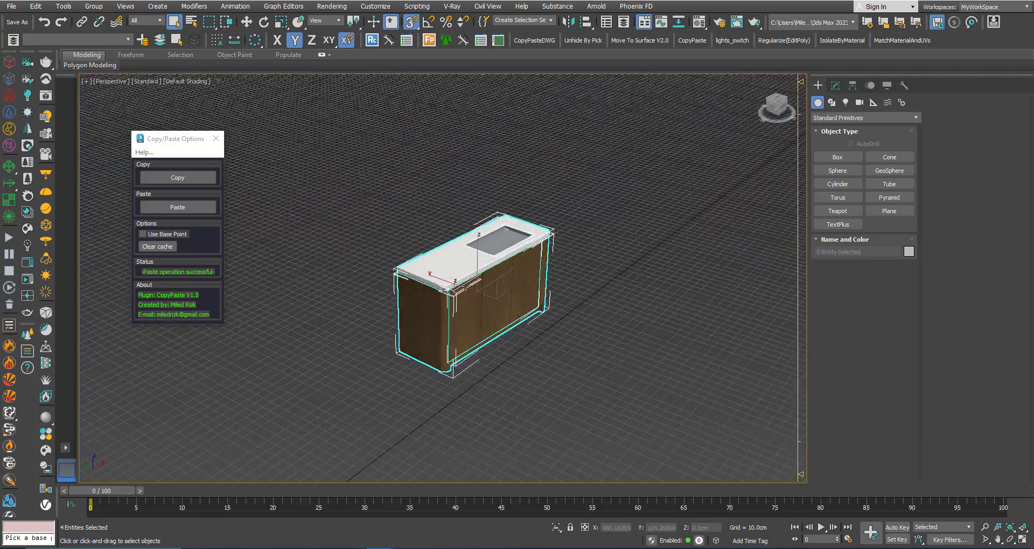
{"action": "scroll", "coordinate": [467, 285], "scroll_direction": "down", "scroll_amount": 3}
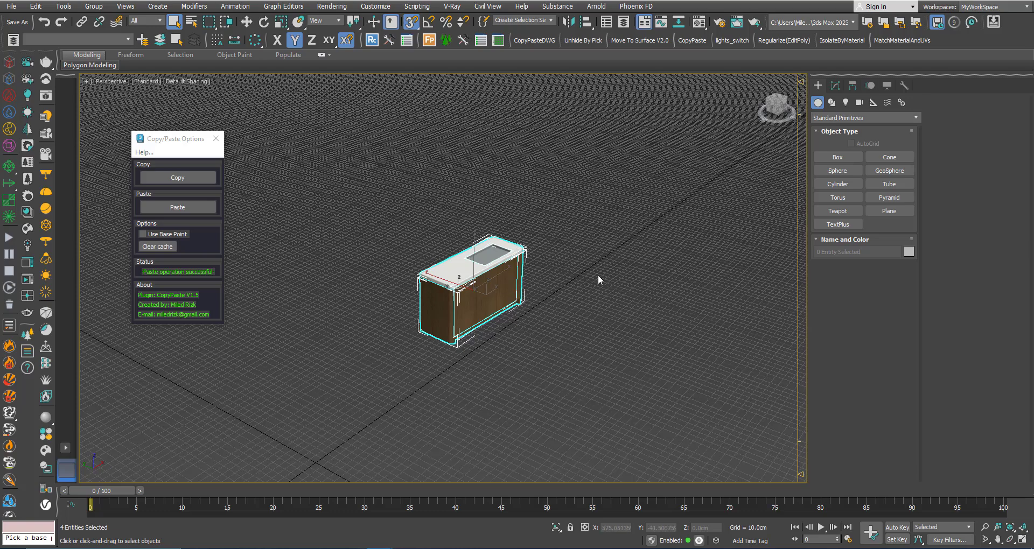
{"action": "right_click", "coordinate": [466, 266]}
{"action": "left_click", "coordinate": [455, 285]}
{"action": "middle_click_drag", "start_coordinate": [454, 286], "coordinate": [455, 303], "text": "alt"}
{"action": "scroll", "coordinate": [455, 302], "scroll_direction": "down", "scroll_amount": 2}
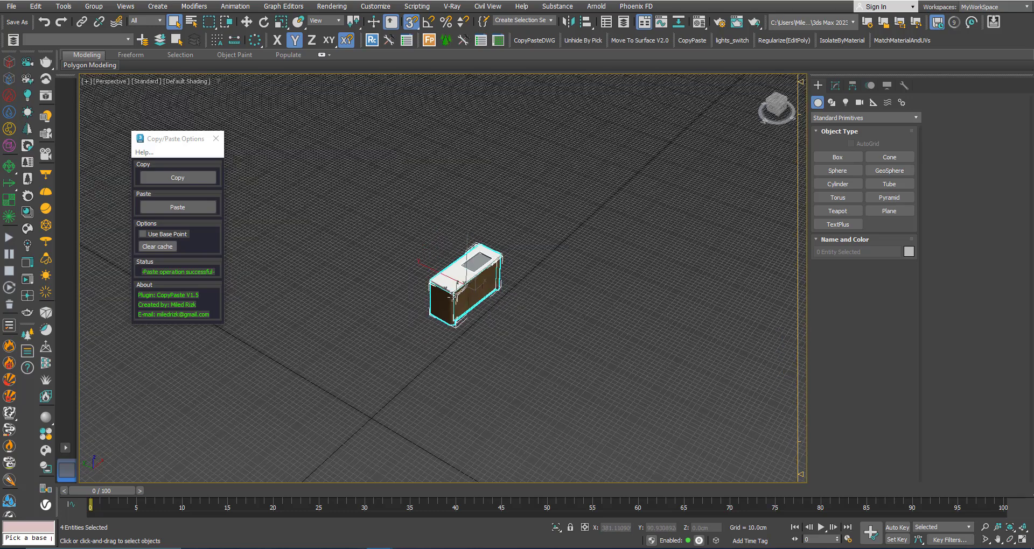
{"action": "key", "text": "w"}
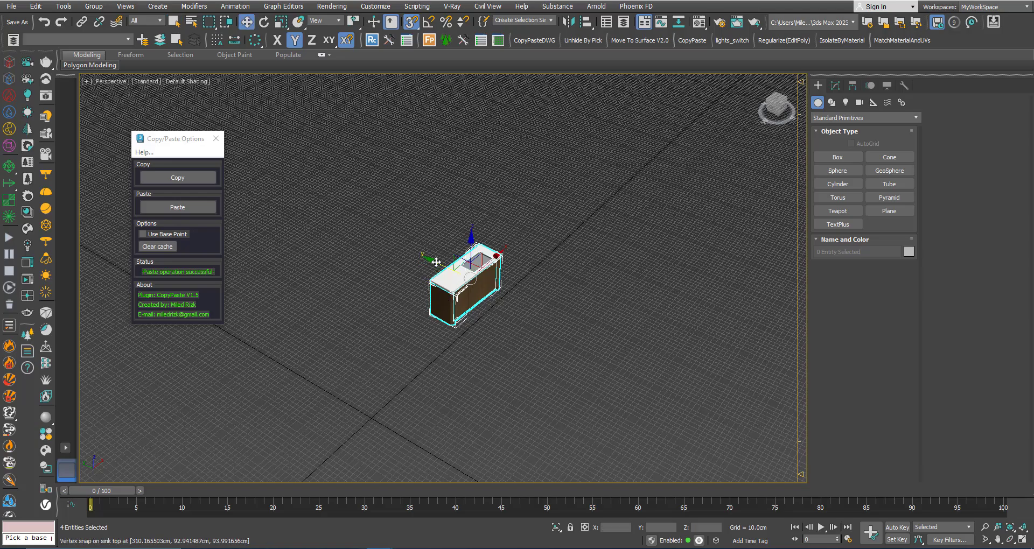
{"action": "key", "text": "s"}
{"action": "left_click_drag", "start_coordinate": [436, 262], "coordinate": [613, 346]}
{"action": "middle_click_drag", "start_coordinate": [558, 344], "coordinate": [512, 279]}
Step: Switch back to the Condorcet kitchen scene and select only the faucet on the sink countertop
{"action": "left_click", "coordinate": [379, 548]}
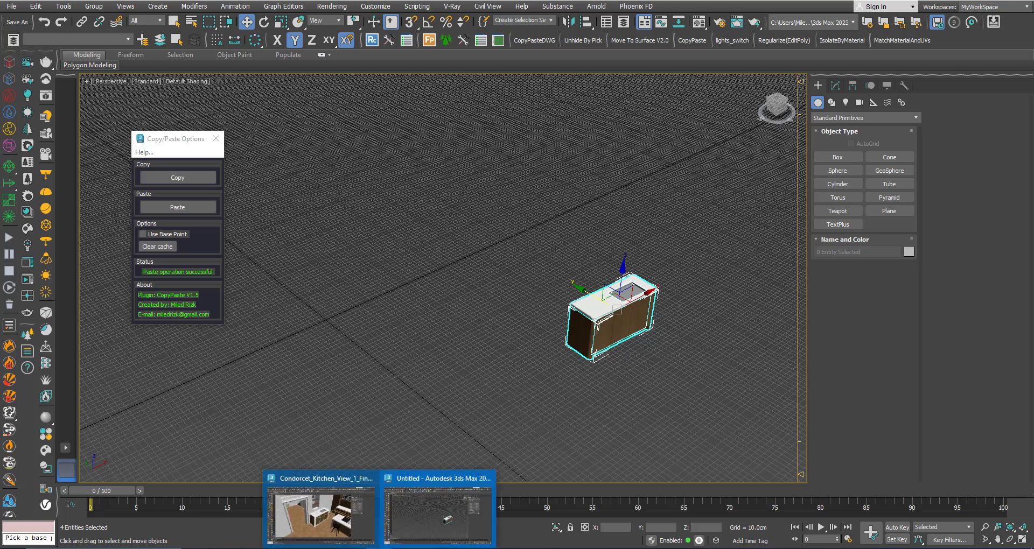
{"action": "left_click", "coordinate": [332, 513]}
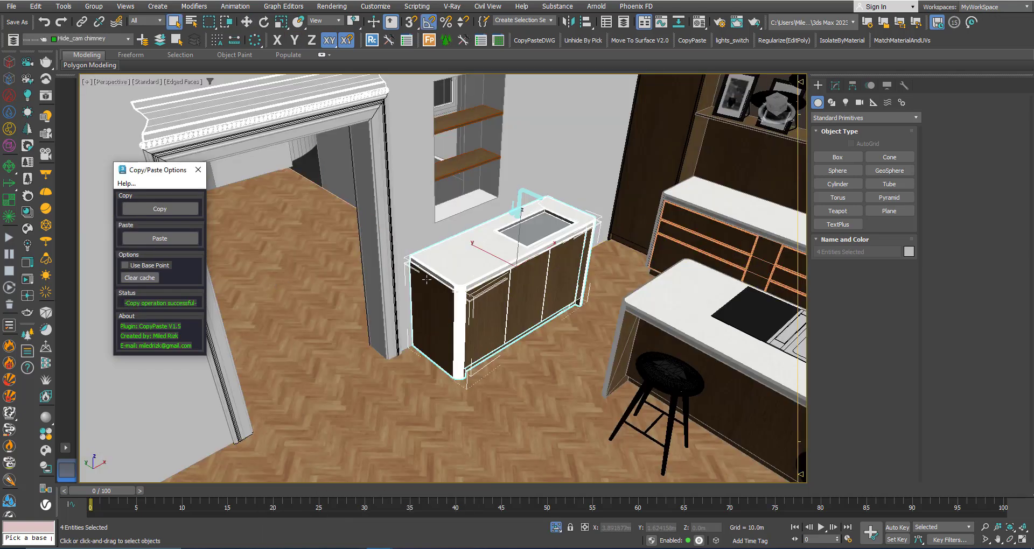
{"action": "middle_click_drag", "start_coordinate": [426, 279], "coordinate": [427, 283], "text": "alt"}
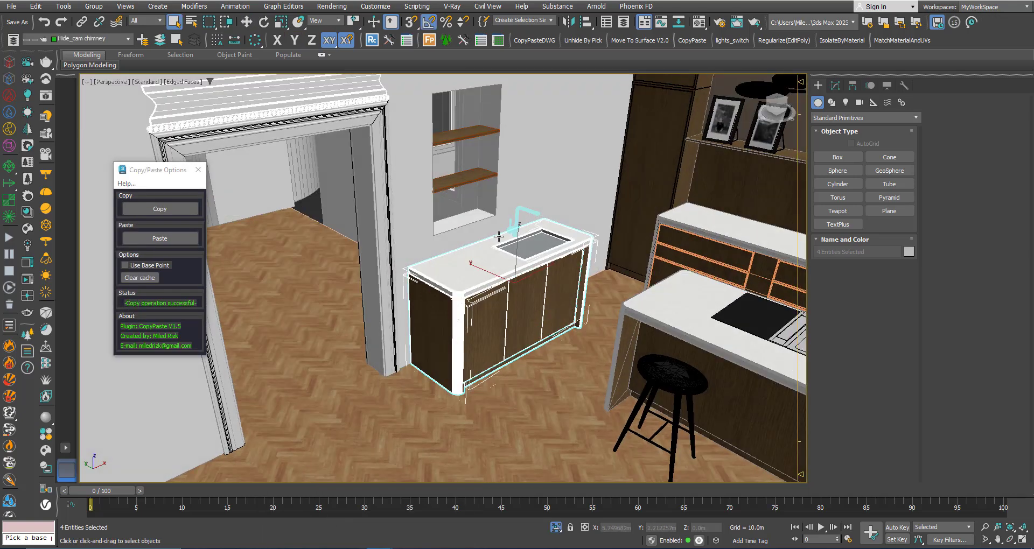
{"action": "scroll", "coordinate": [499, 237], "scroll_direction": "up", "scroll_amount": 10}
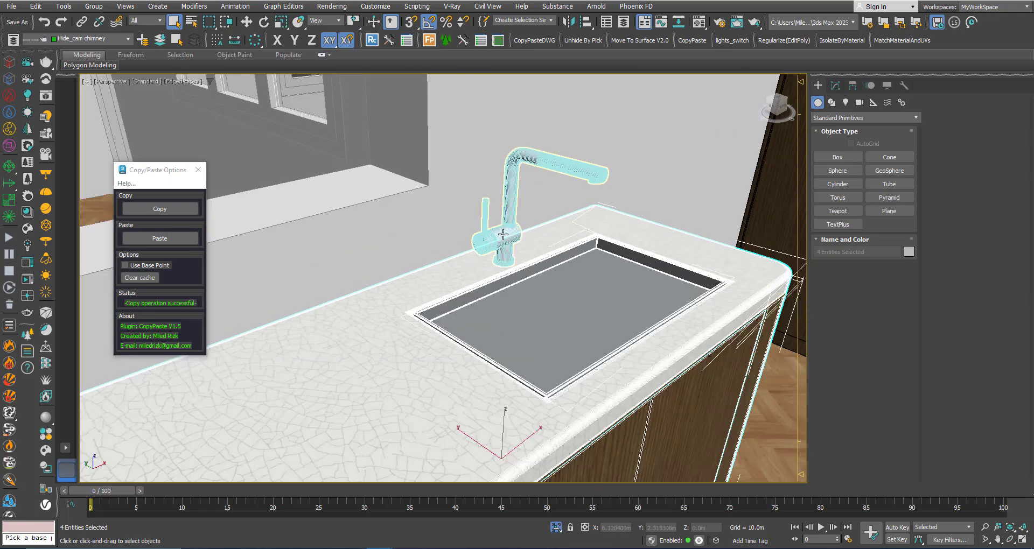
{"action": "left_click", "coordinate": [503, 234]}
{"action": "scroll", "coordinate": [500, 236], "scroll_direction": "down", "scroll_amount": 6}
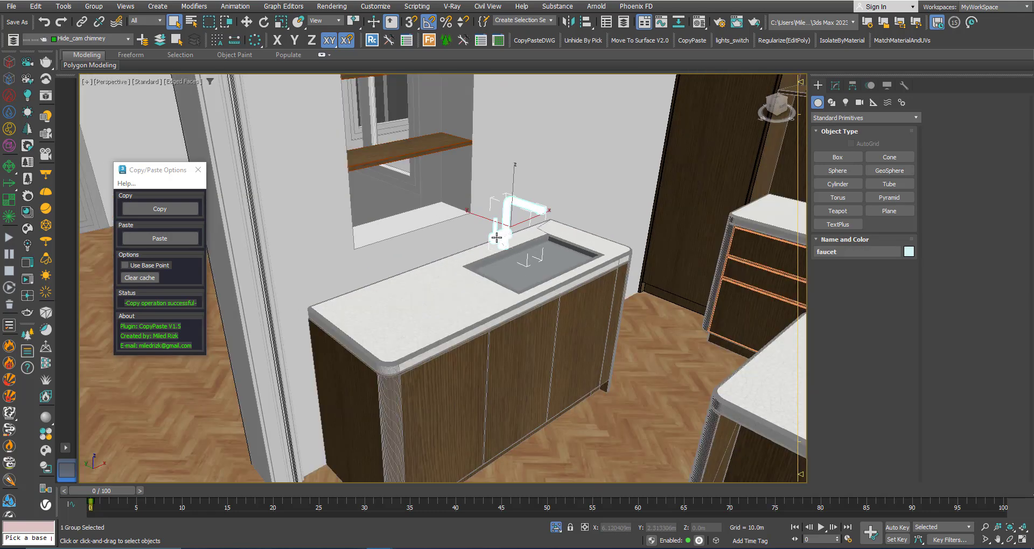
Step: Copy the faucet with Use Base Point enabled, snapping the base point to the lower corner vertex of the sink doors beside the toe-kick
{"action": "left_click", "coordinate": [124, 266]}
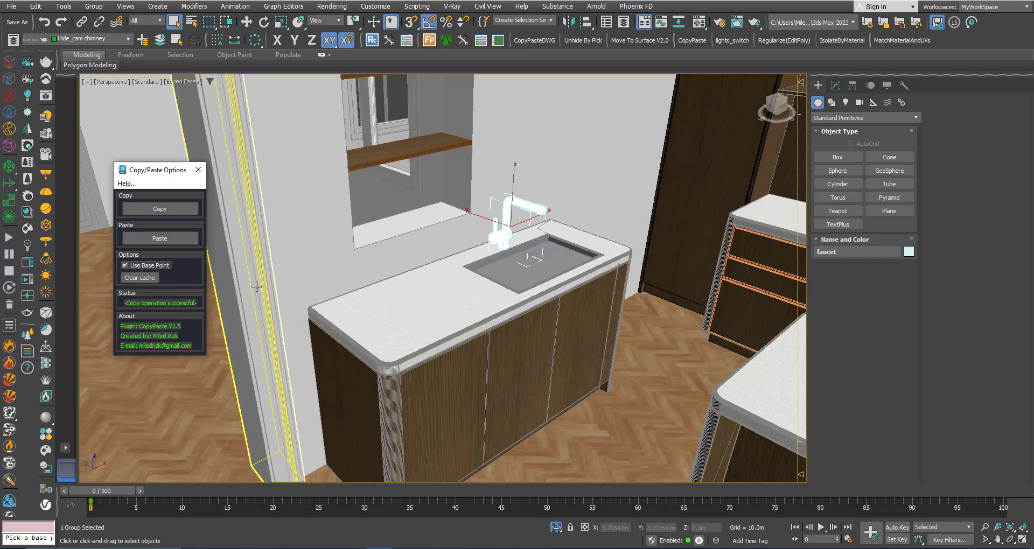
{"action": "middle_click_drag", "start_coordinate": [492, 333], "coordinate": [434, 309]}
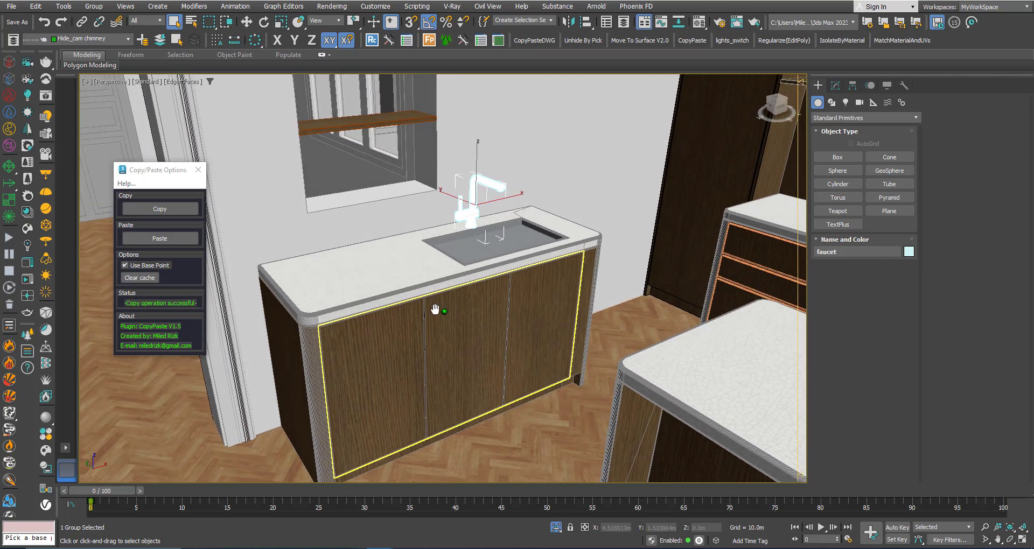
{"action": "left_click", "coordinate": [164, 213]}
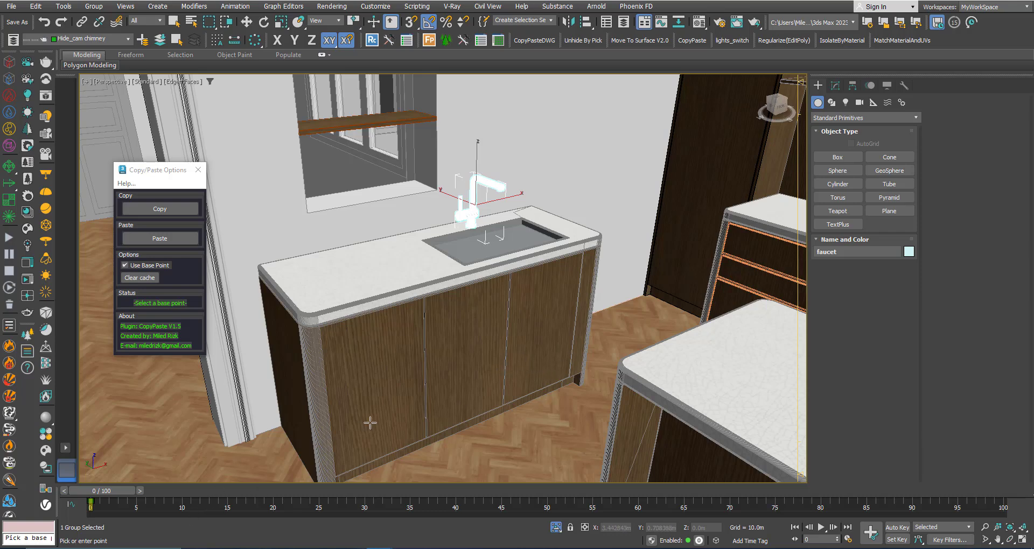
{"action": "scroll", "coordinate": [560, 377], "scroll_direction": "up", "scroll_amount": 6}
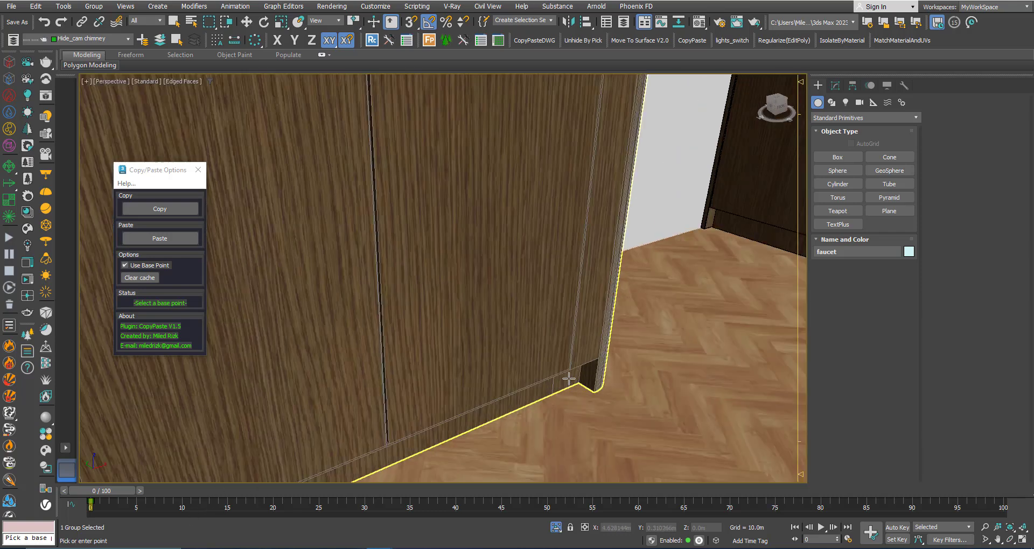
{"action": "scroll", "coordinate": [570, 367], "scroll_direction": "up", "scroll_amount": 2}
{"action": "middle_click_drag", "start_coordinate": [548, 353], "coordinate": [520, 332]}
{"action": "key", "text": "s"}
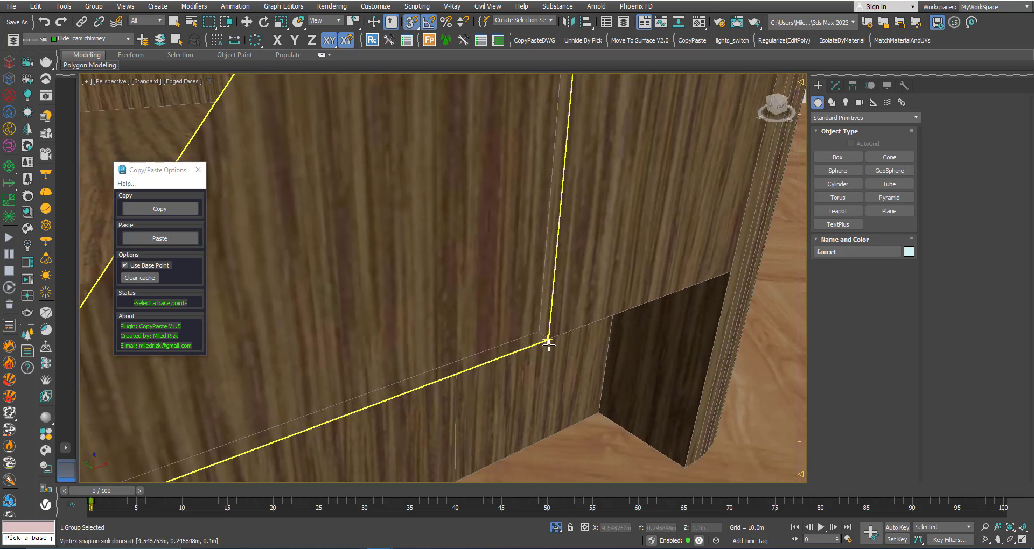
{"action": "scroll", "coordinate": [548, 344], "scroll_direction": "up", "scroll_amount": 1}
{"action": "scroll", "coordinate": [548, 343], "scroll_direction": "down", "scroll_amount": 1}
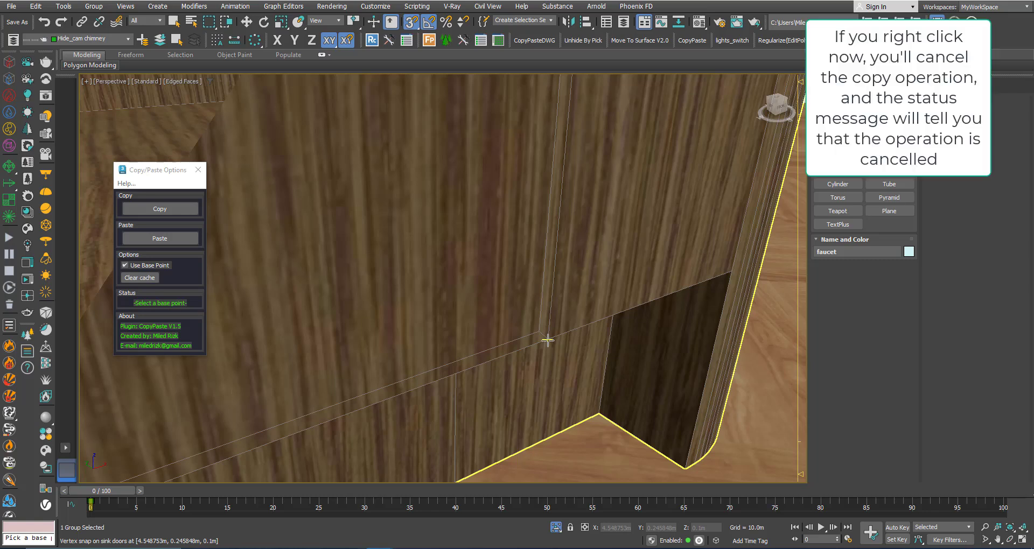
{"action": "left_click", "coordinate": [547, 339]}
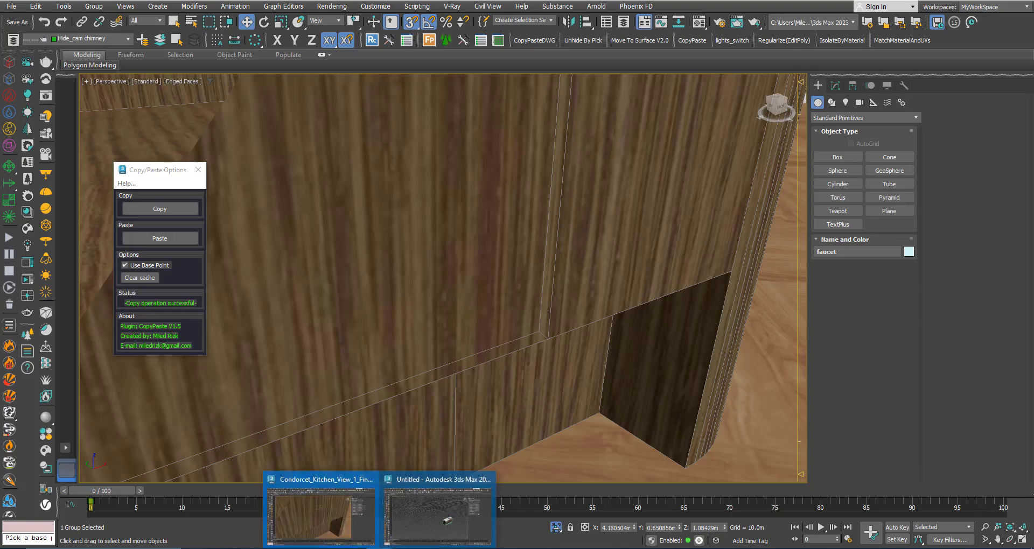
Step: Switch to the untitled 3ds Max scene and show edged faces on the sink unit, framing the lower corner of its doors
{"action": "left_click", "coordinate": [437, 508]}
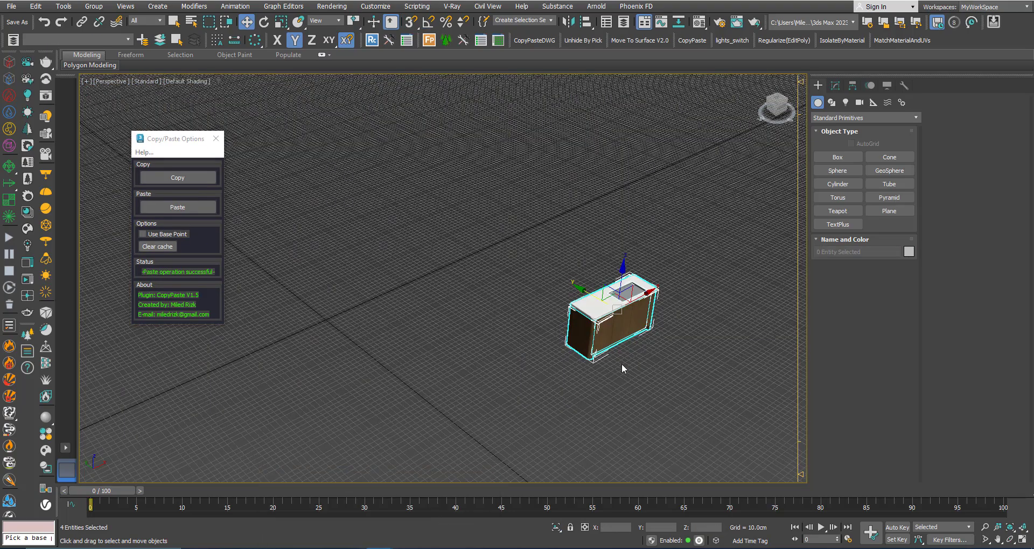
{"action": "key", "text": "z"}
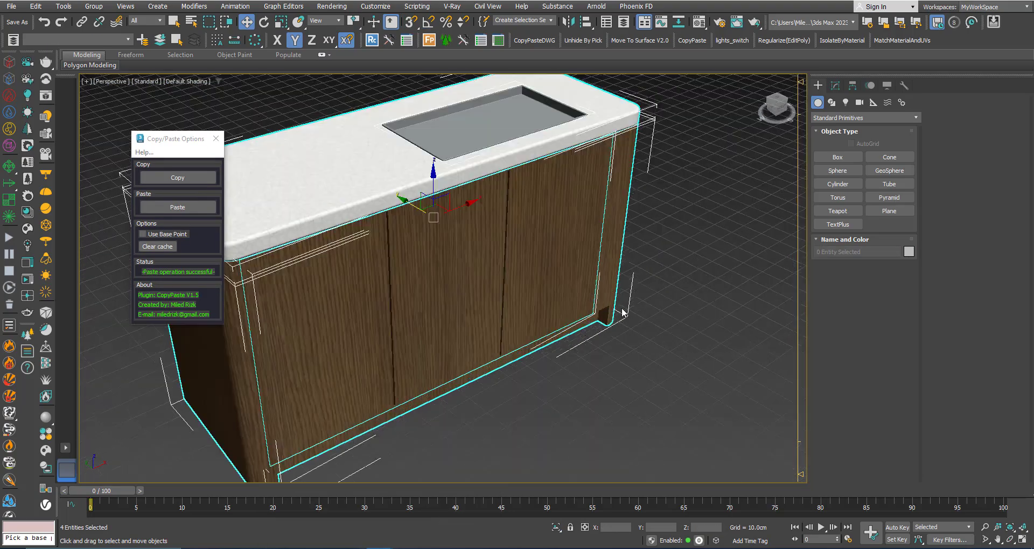
{"action": "scroll", "coordinate": [621, 312], "scroll_direction": "up", "scroll_amount": 5}
{"action": "key", "text": "F4"}
{"action": "scroll", "coordinate": [602, 325], "scroll_direction": "up", "scroll_amount": 2}
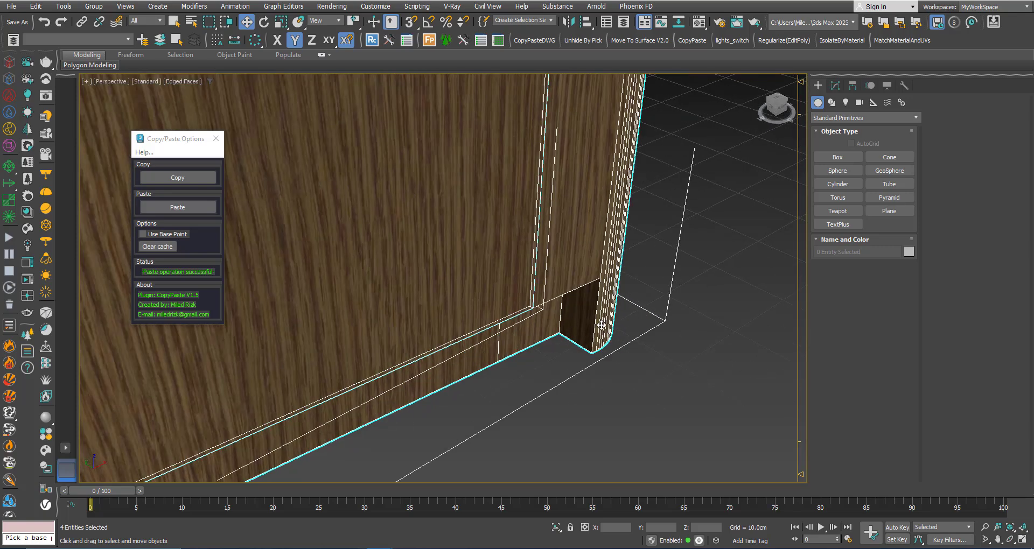
{"action": "scroll", "coordinate": [600, 326], "scroll_direction": "up", "scroll_amount": 1}
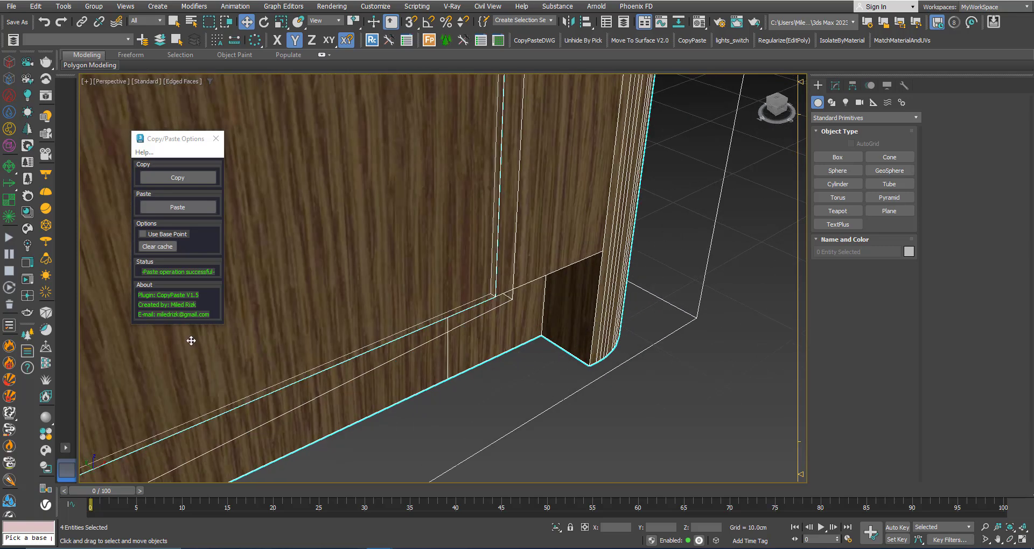
Step: Paste the faucet with Use Base Point enabled, snapping it to the matching lower corner vertex of the sink doors
{"action": "left_click", "coordinate": [142, 236]}
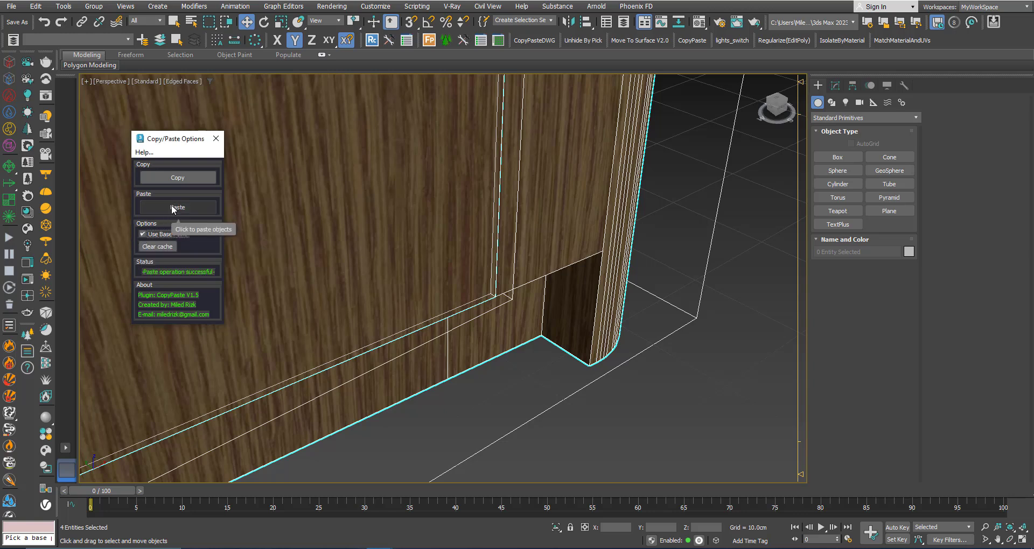
{"action": "left_click", "coordinate": [171, 206]}
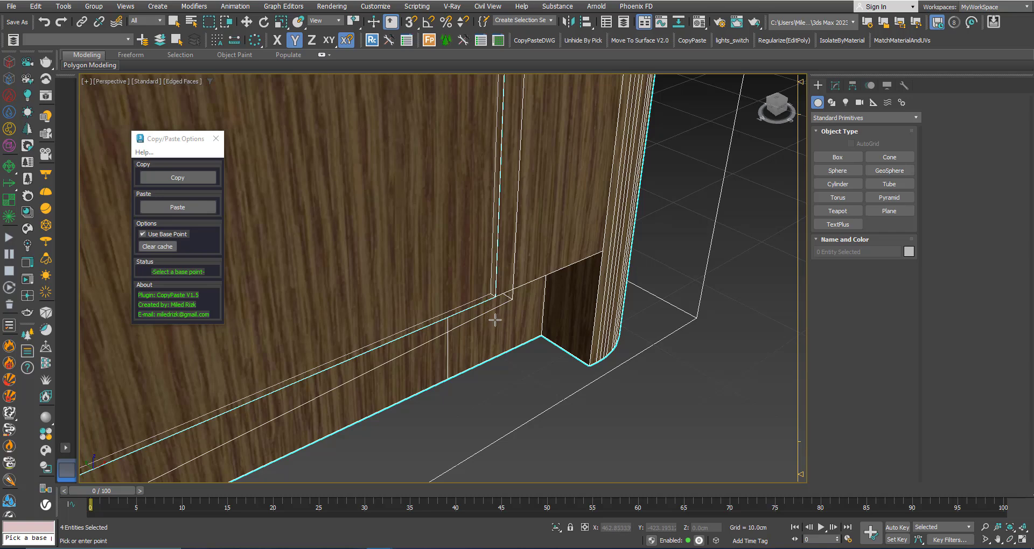
{"action": "middle_click_drag", "start_coordinate": [492, 321], "coordinate": [503, 326]}
{"action": "key", "text": "s"}
{"action": "scroll", "coordinate": [505, 329], "scroll_direction": "up", "scroll_amount": 2}
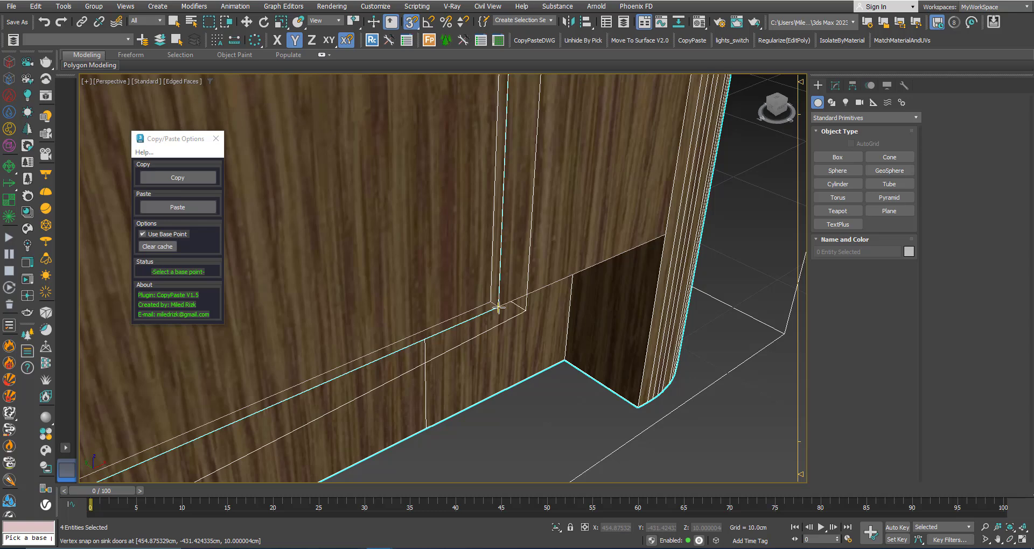
{"action": "left_click", "coordinate": [498, 307]}
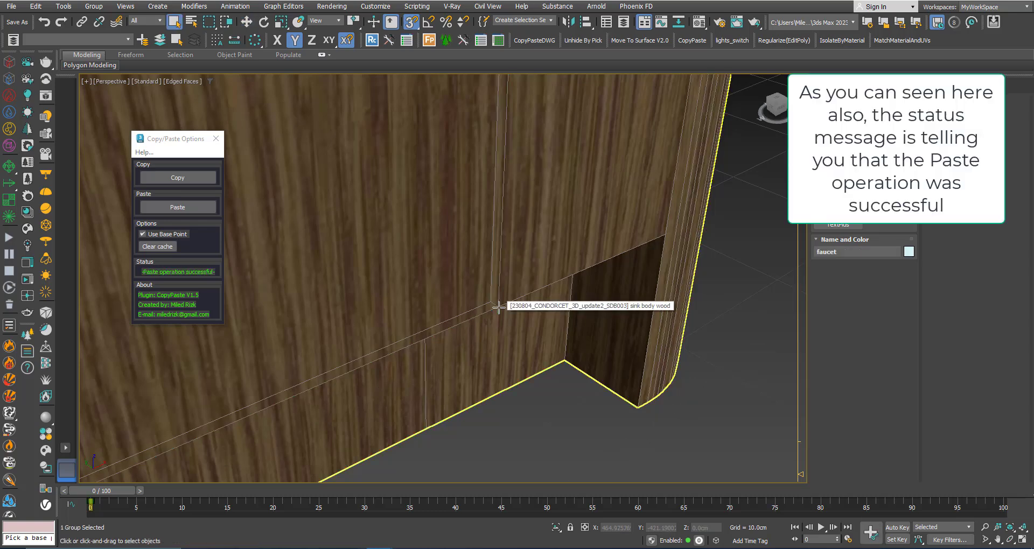
Step: Deselect the faucet, turn off edged faces and inspect its placement on the sink countertop
{"action": "scroll", "coordinate": [518, 336], "scroll_direction": "down", "scroll_amount": 8}
{"action": "left_click", "coordinate": [544, 391]}
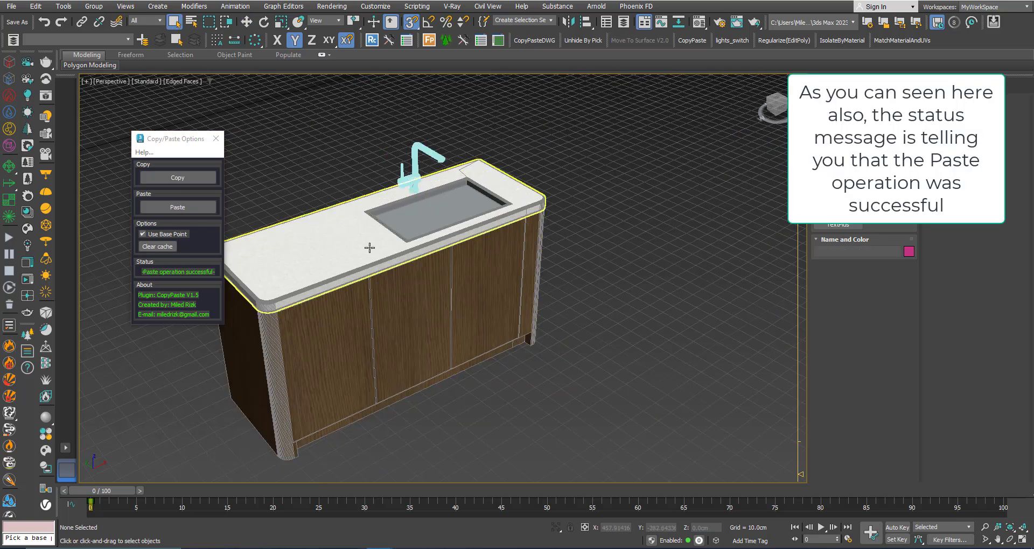
{"action": "mouse_move", "coordinate": [369, 247]}
{"action": "middle_mouse_down"}
{"action": "mouse_move", "coordinate": [476, 273]}
{"action": "mouse_move", "coordinate": [555, 263]}
{"action": "mouse_move", "coordinate": [525, 232]}
{"action": "middle_mouse_up"}
{"action": "key", "text": "F4"}
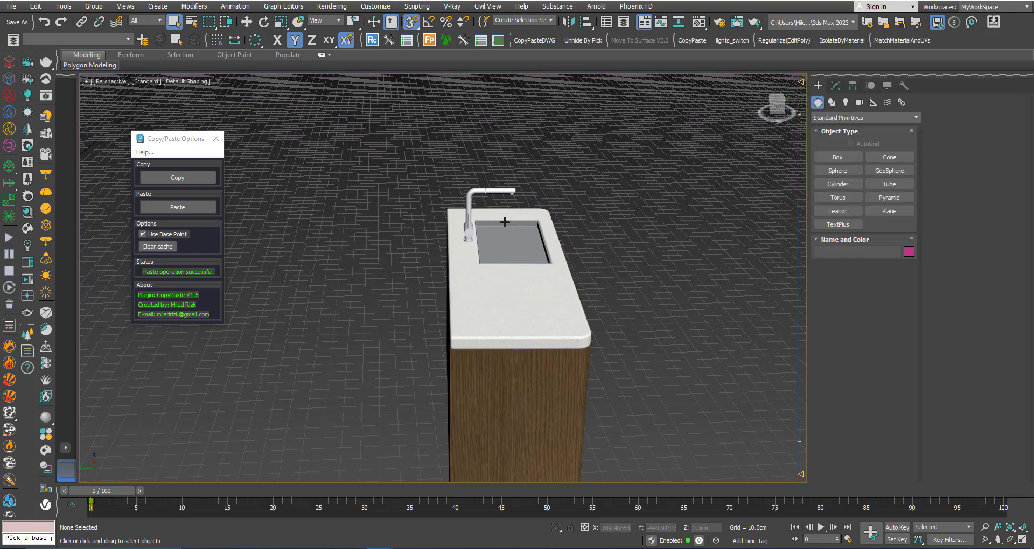
{"action": "scroll", "coordinate": [504, 222], "scroll_direction": "down", "scroll_amount": 3}
{"action": "scroll", "coordinate": [531, 259], "scroll_direction": "down", "scroll_amount": 2}
{"action": "middle_click_drag", "start_coordinate": [531, 269], "coordinate": [447, 296], "text": "alt"}
Step: Disable Use Base Point and paste a second faucet at its original scene coordinates
{"action": "left_click", "coordinate": [142, 234]}
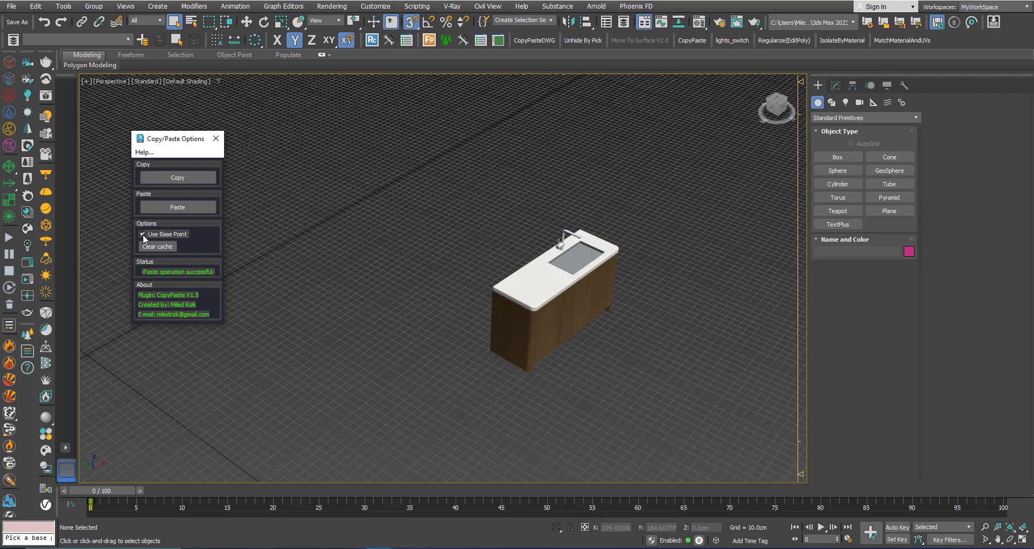
{"action": "middle_click_drag", "start_coordinate": [463, 328], "coordinate": [484, 339], "text": "alt"}
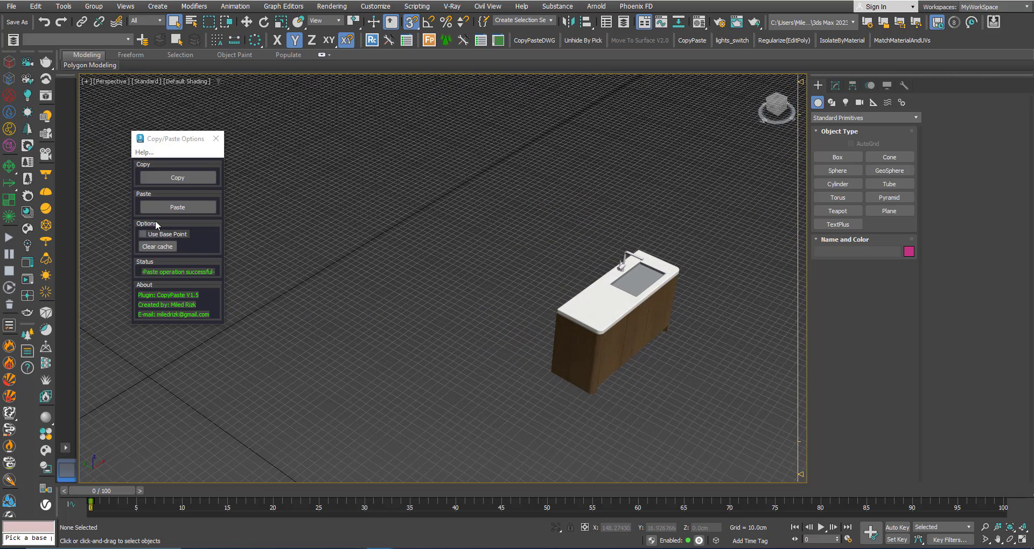
{"action": "left_click", "coordinate": [177, 207]}
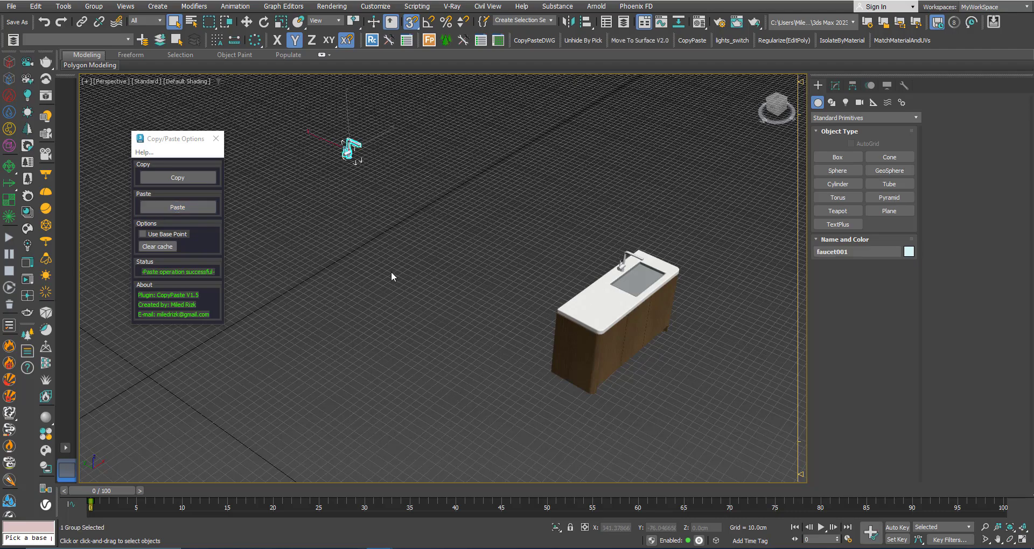
{"action": "middle_click_drag", "start_coordinate": [391, 271], "coordinate": [458, 297], "text": "alt"}
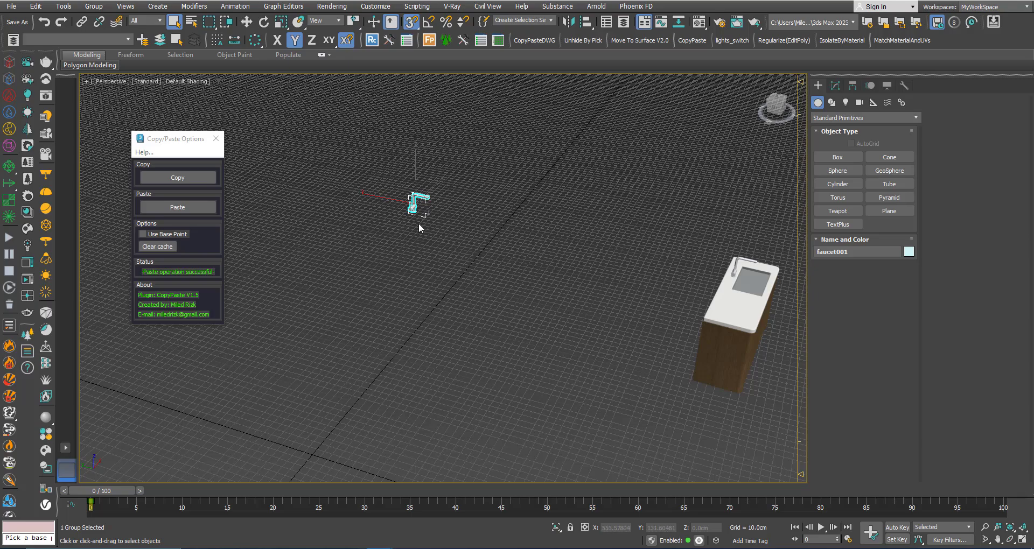
{"action": "middle_click_drag", "start_coordinate": [418, 222], "coordinate": [385, 261], "text": "alt"}
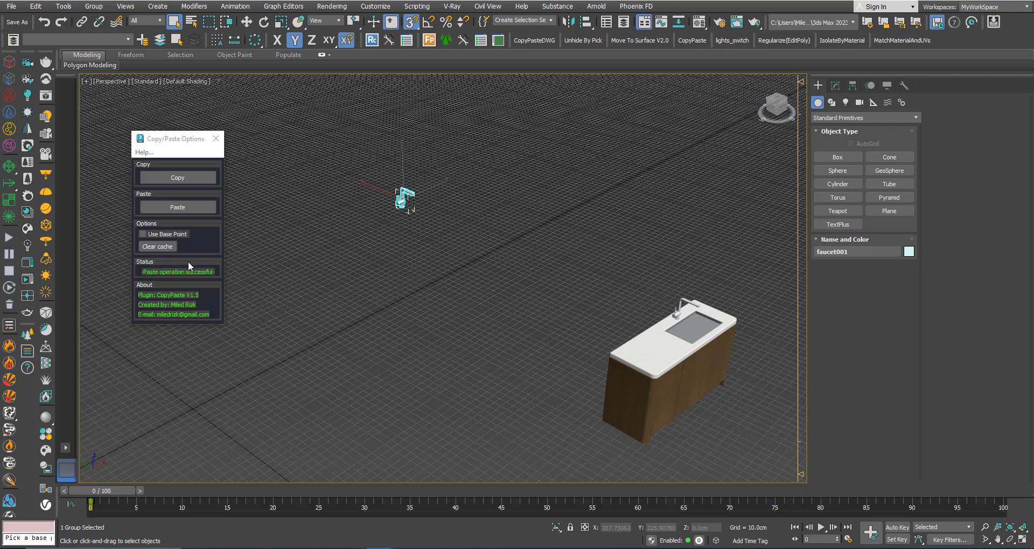
Step: Clear the plugin cache, accepting its deletion, and try to paste again from the empty cache
{"action": "left_click", "coordinate": [157, 246]}
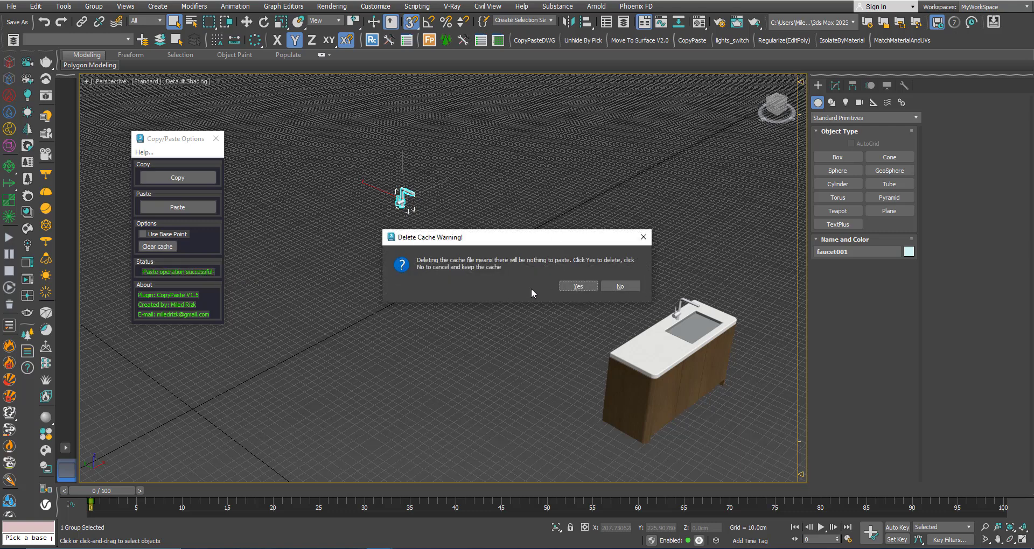
{"action": "left_click", "coordinate": [576, 286]}
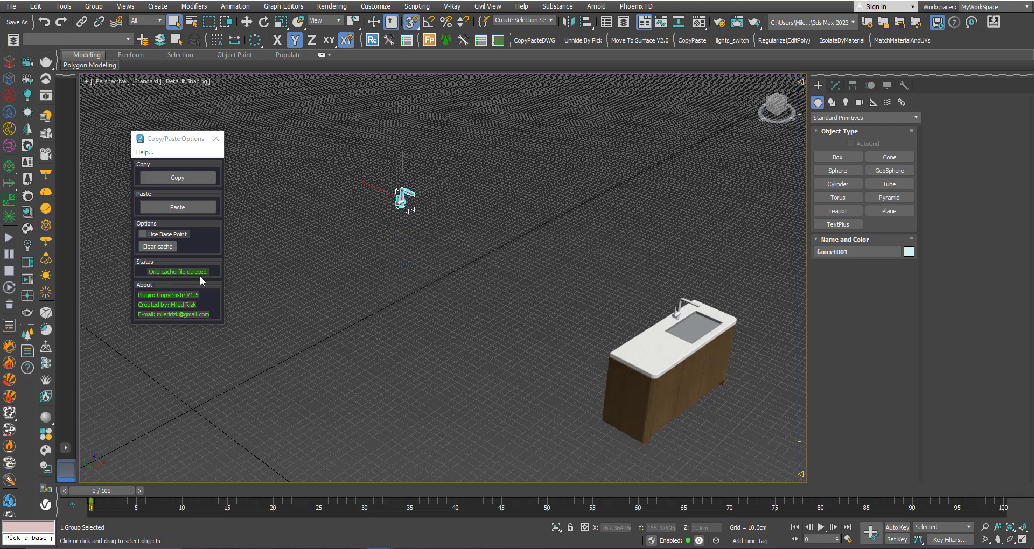
{"action": "left_click", "coordinate": [159, 208]}
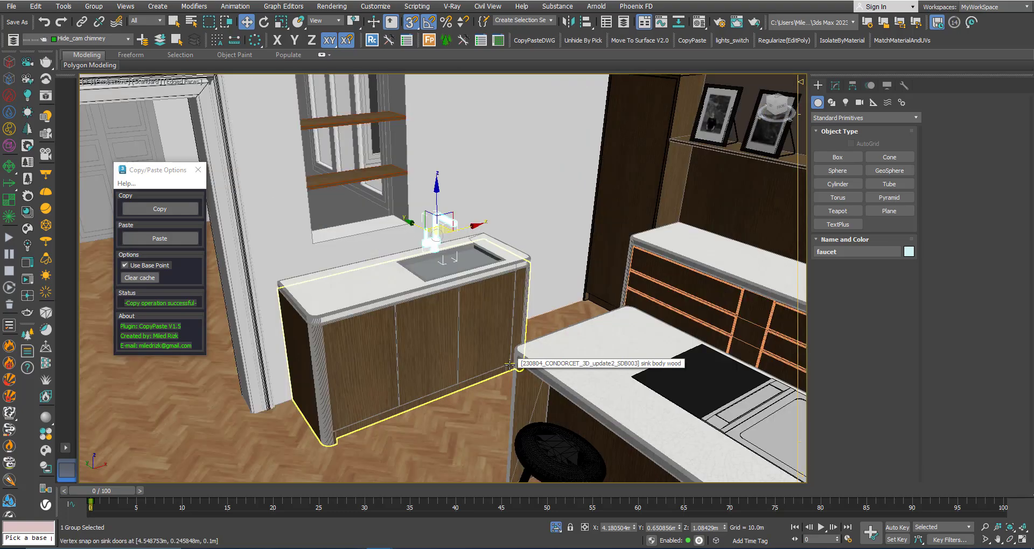
Step: Back in the Condorcet kitchen scene, select the sink top and isolate it in the viewport
{"action": "scroll", "coordinate": [509, 365], "scroll_direction": "down", "scroll_amount": 3}
{"action": "middle_click_drag", "start_coordinate": [445, 352], "coordinate": [482, 366], "text": "alt"}
{"action": "scroll", "coordinate": [479, 319], "scroll_direction": "up", "scroll_amount": 8}
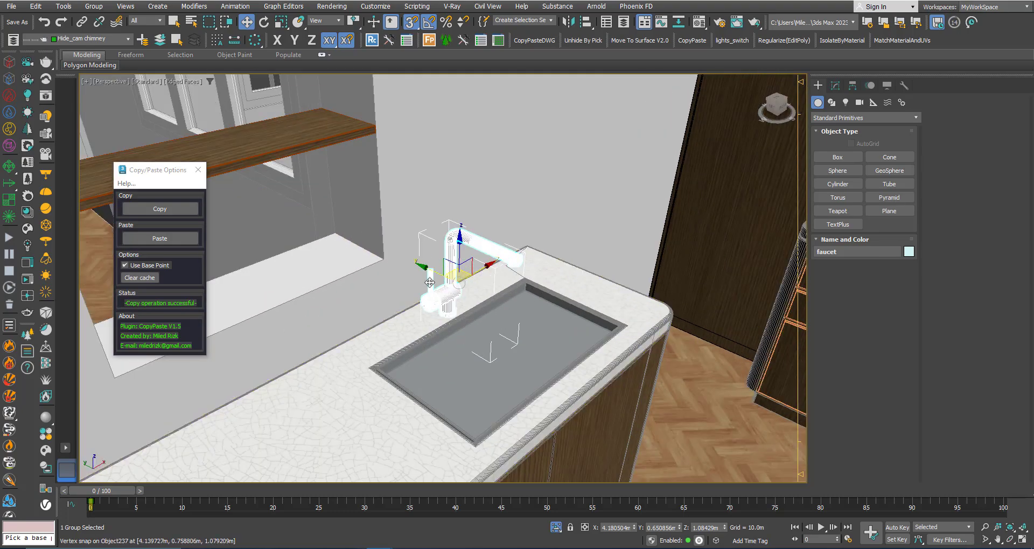
{"action": "scroll", "coordinate": [449, 284], "scroll_direction": "down", "scroll_amount": 2}
{"action": "scroll", "coordinate": [451, 282], "scroll_direction": "up", "scroll_amount": 2}
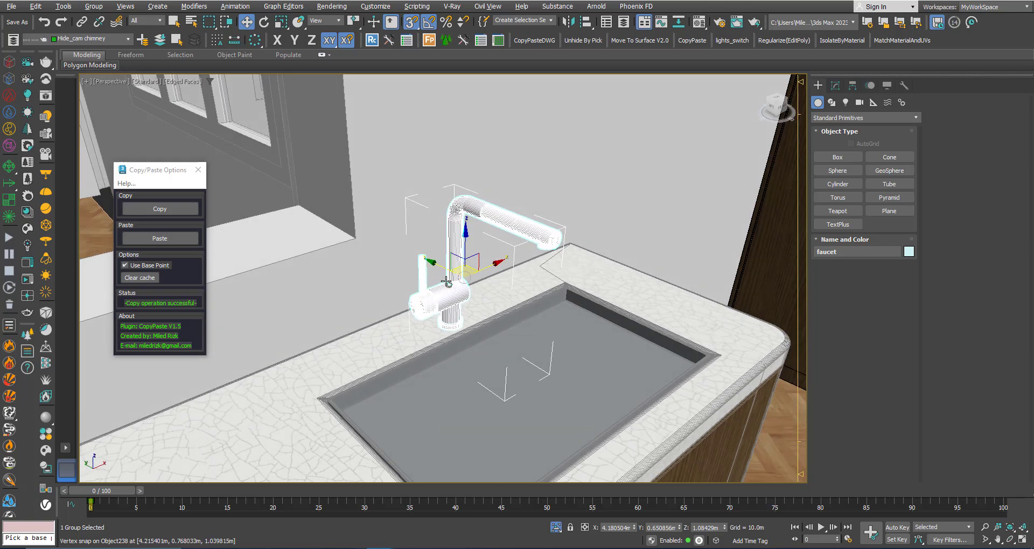
{"action": "scroll", "coordinate": [491, 301], "scroll_direction": "down", "scroll_amount": 3}
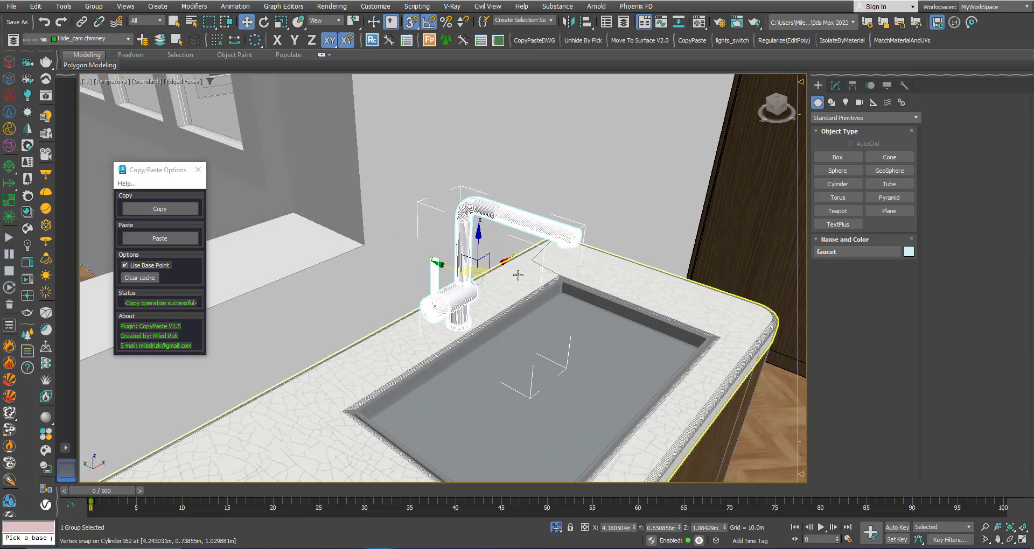
{"action": "left_click", "coordinate": [438, 374]}
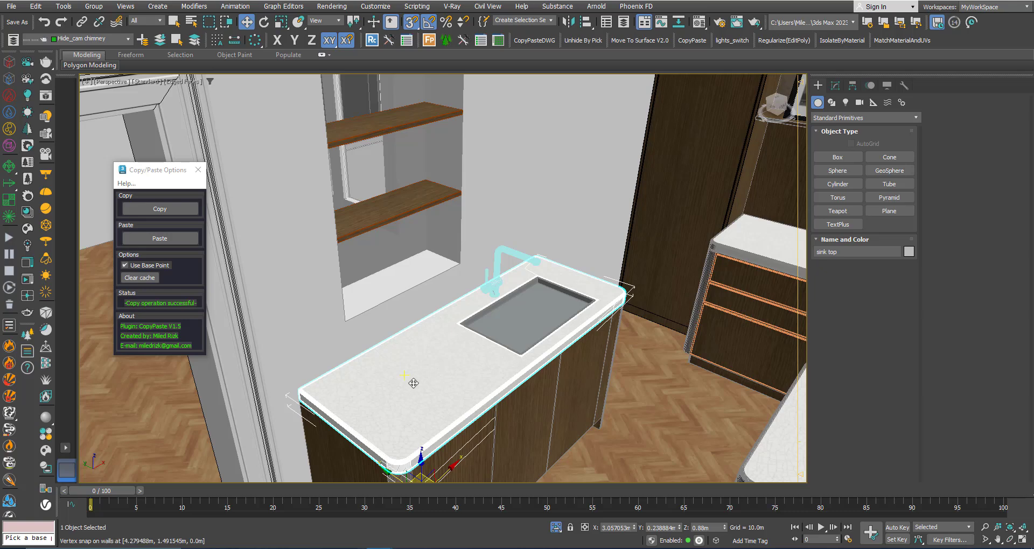
{"action": "middle_click_drag", "start_coordinate": [411, 380], "coordinate": [481, 280]}
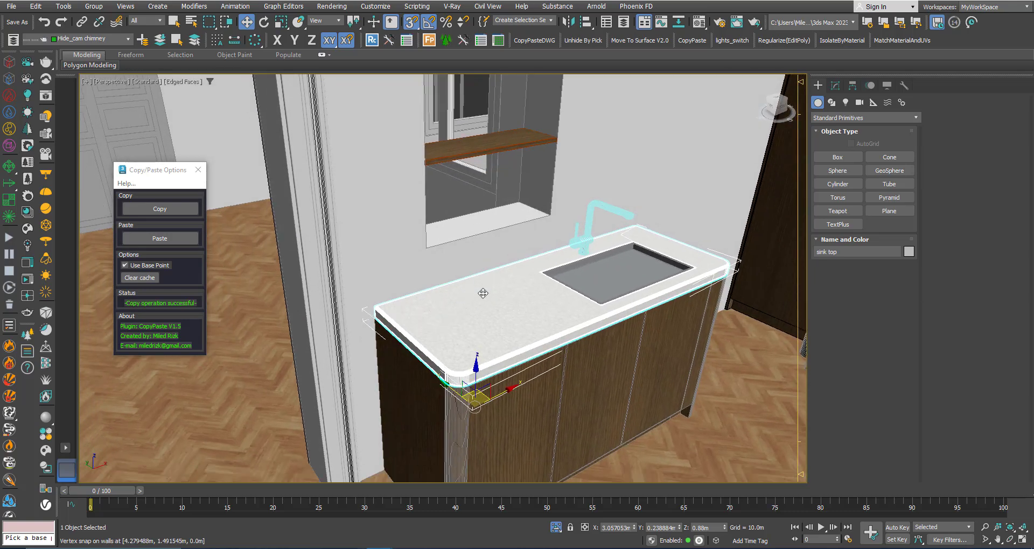
{"action": "scroll", "coordinate": [483, 327], "scroll_direction": "up", "scroll_amount": 3}
{"action": "right_click", "coordinate": [483, 328]}
{"action": "left_click", "coordinate": [504, 280]}
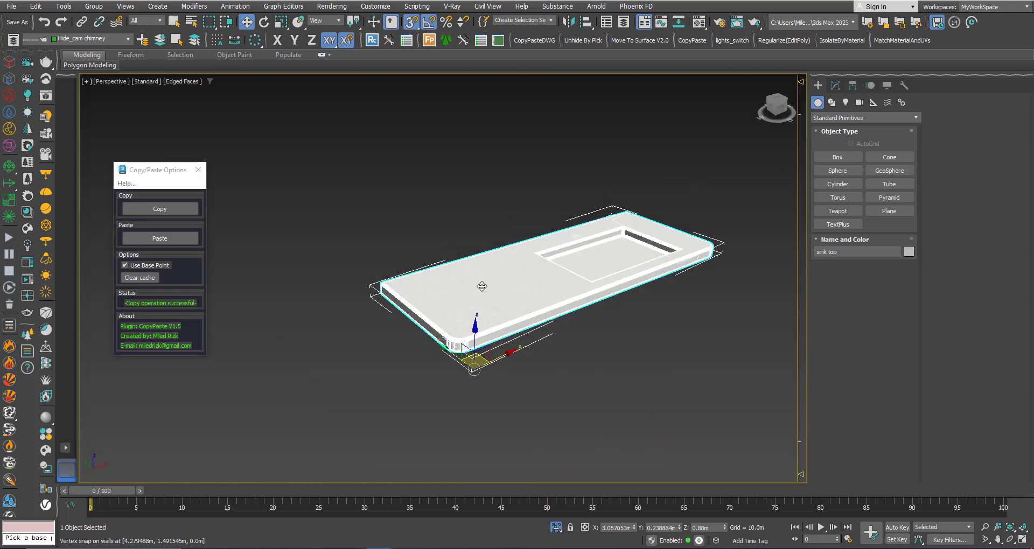
Step: Disable Use Base Point in this scene's CopyPaste plugin and copy the isolated sink top
{"action": "middle_click_drag", "start_coordinate": [489, 284], "coordinate": [470, 296], "text": "alt"}
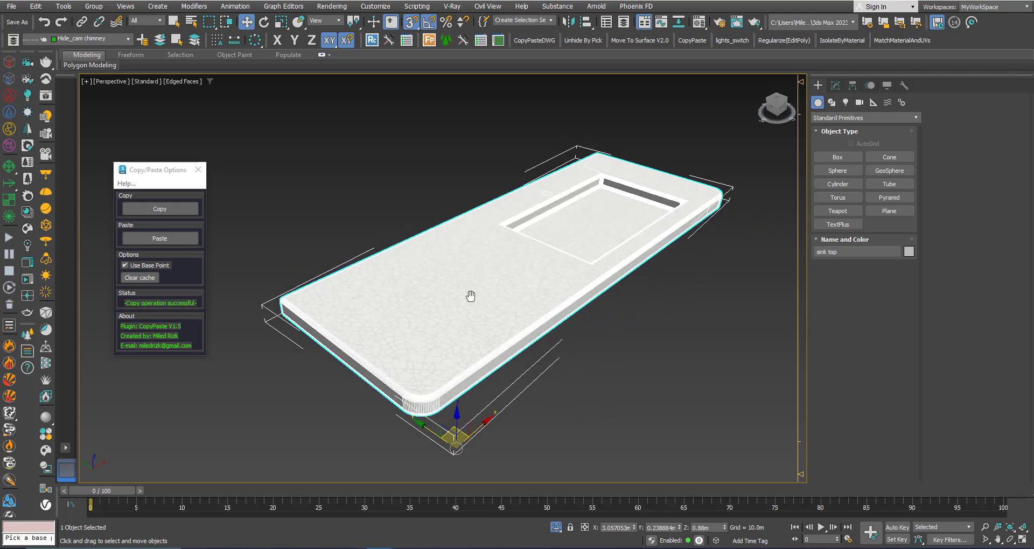
{"action": "left_click", "coordinate": [124, 266]}
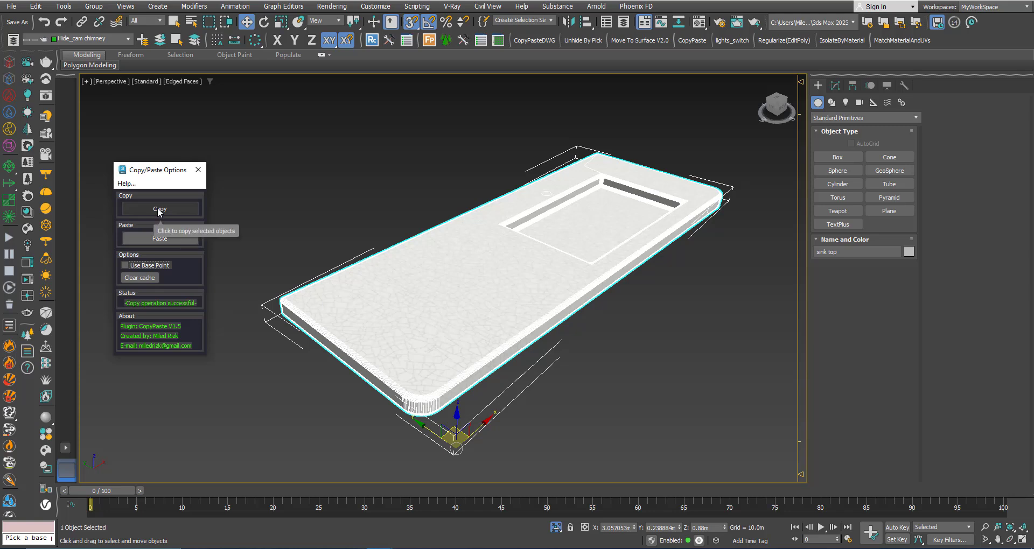
{"action": "left_click", "coordinate": [158, 209]}
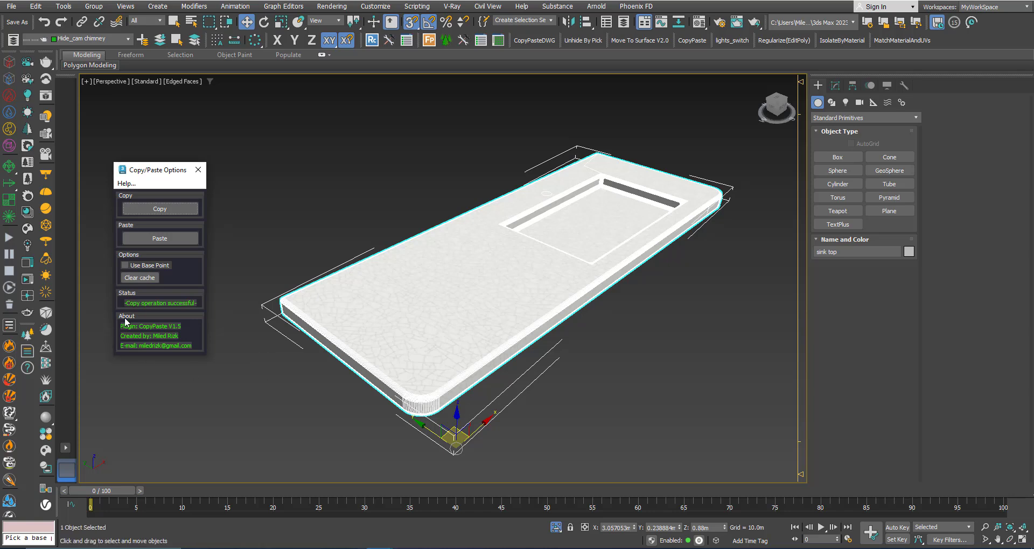
{"action": "scroll", "coordinate": [409, 328], "scroll_direction": "down", "scroll_amount": 2}
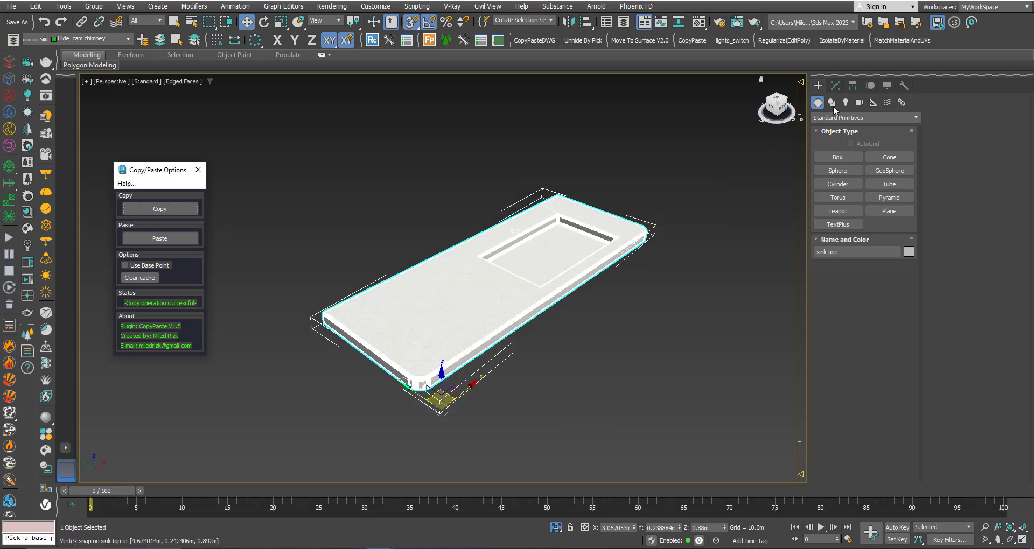
Step: In the sink top's Edit Poly modifier, select the edges around its near end and raise them about 0.43 m
{"action": "left_click", "coordinate": [835, 85]}
{"action": "left_click", "coordinate": [829, 248]}
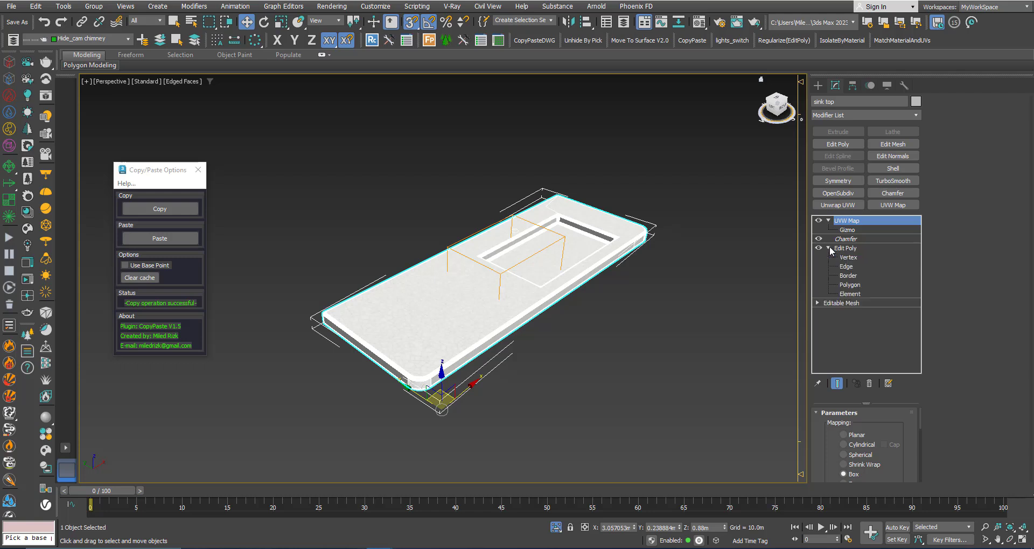
{"action": "left_click", "coordinate": [853, 266]}
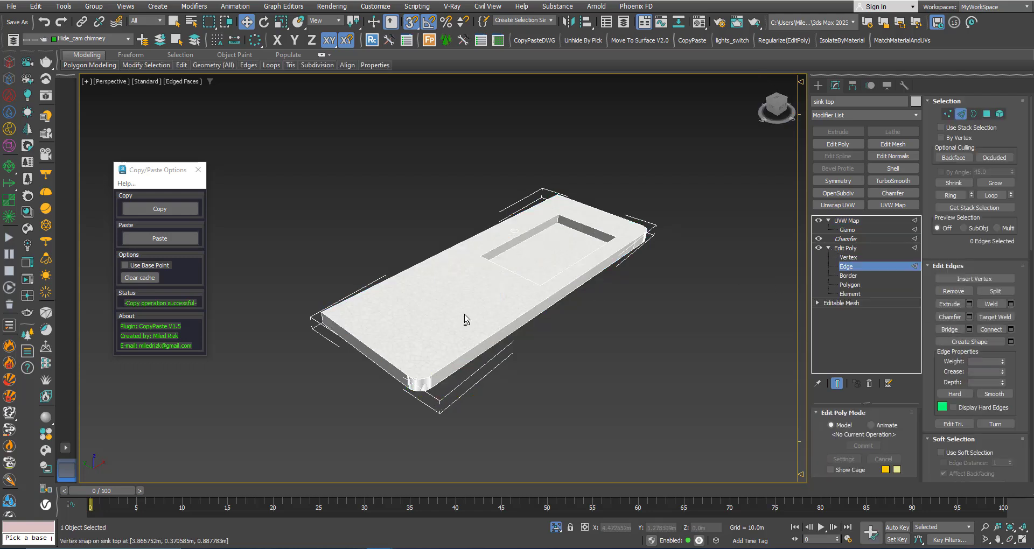
{"action": "middle_click_drag", "start_coordinate": [466, 319], "coordinate": [427, 319], "text": "alt"}
{"action": "left_click_drag", "start_coordinate": [300, 231], "coordinate": [450, 404]}
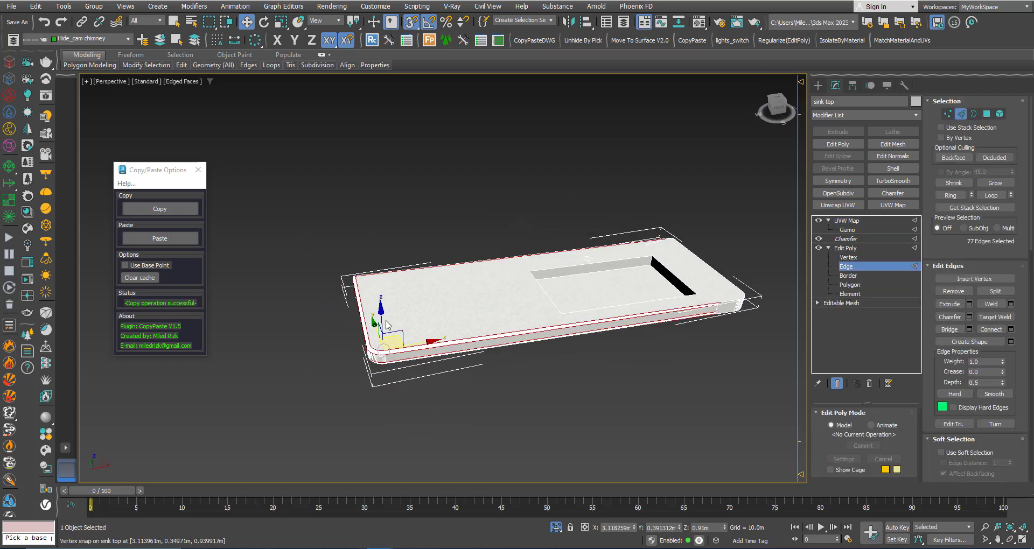
{"action": "left_click_drag", "start_coordinate": [382, 312], "coordinate": [419, 244]}
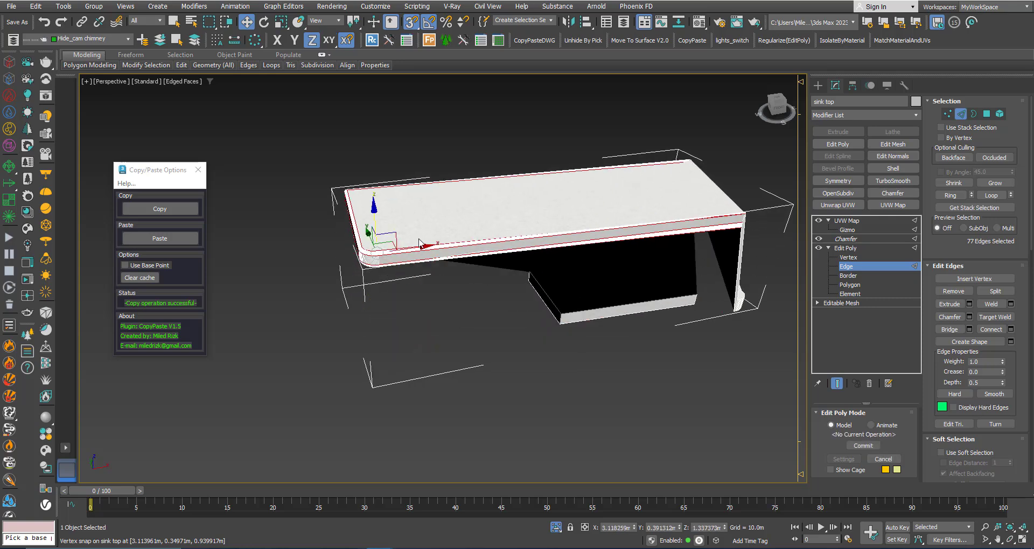
{"action": "middle_click_drag", "start_coordinate": [419, 244], "coordinate": [639, 335], "text": "alt"}
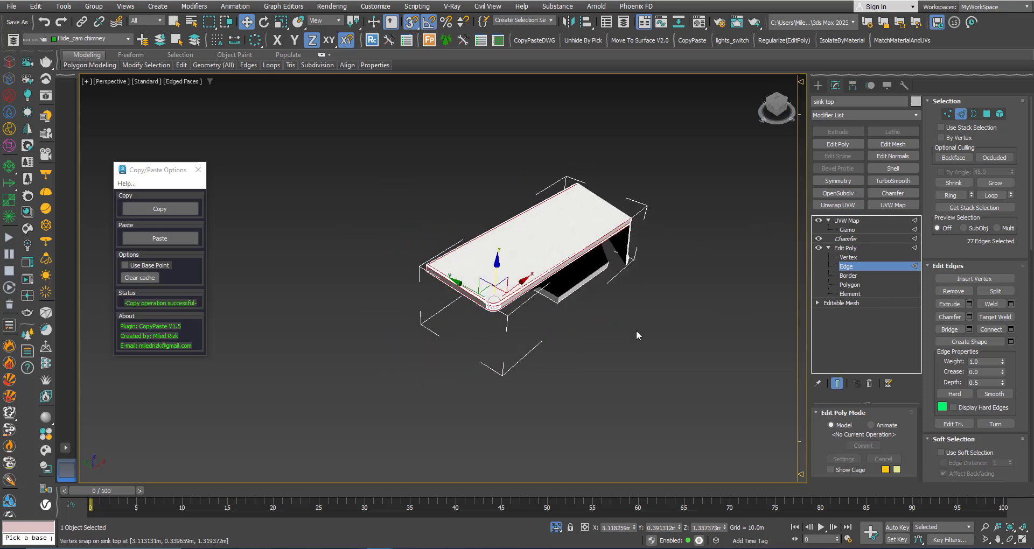
Step: Pull the two vertices at the sink top's far corner out of place, ending back at the UVW Map level
{"action": "left_click", "coordinate": [849, 258]}
{"action": "left_click_drag", "start_coordinate": [374, 240], "coordinate": [355, 182]}
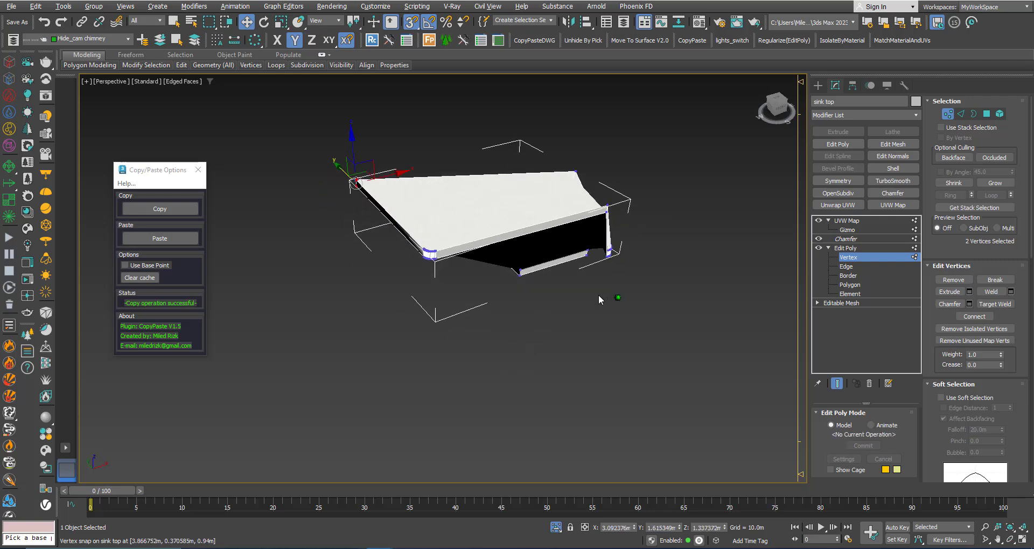
{"action": "left_click", "coordinate": [845, 248]}
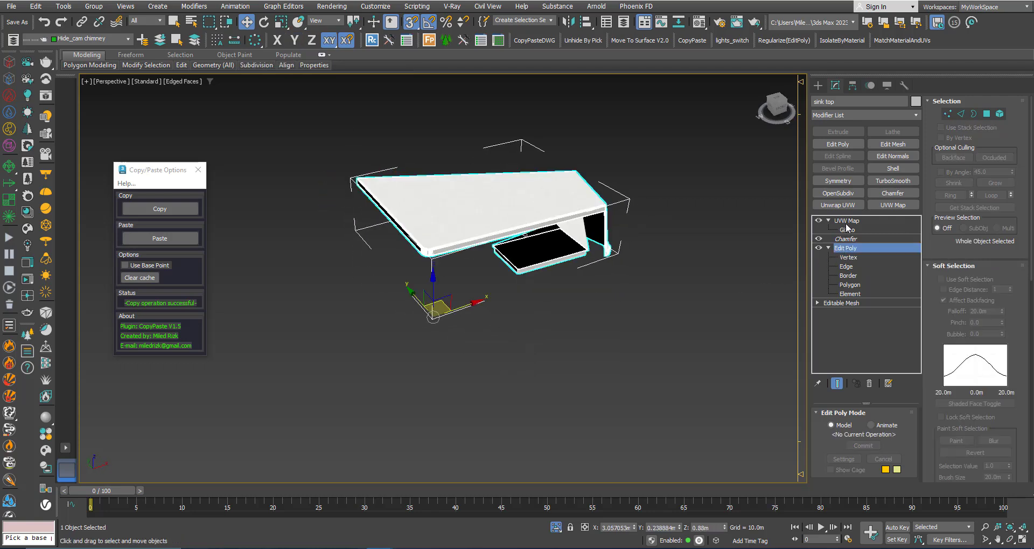
{"action": "left_click", "coordinate": [846, 222]}
{"action": "middle_click_drag", "start_coordinate": [536, 256], "coordinate": [545, 301]}
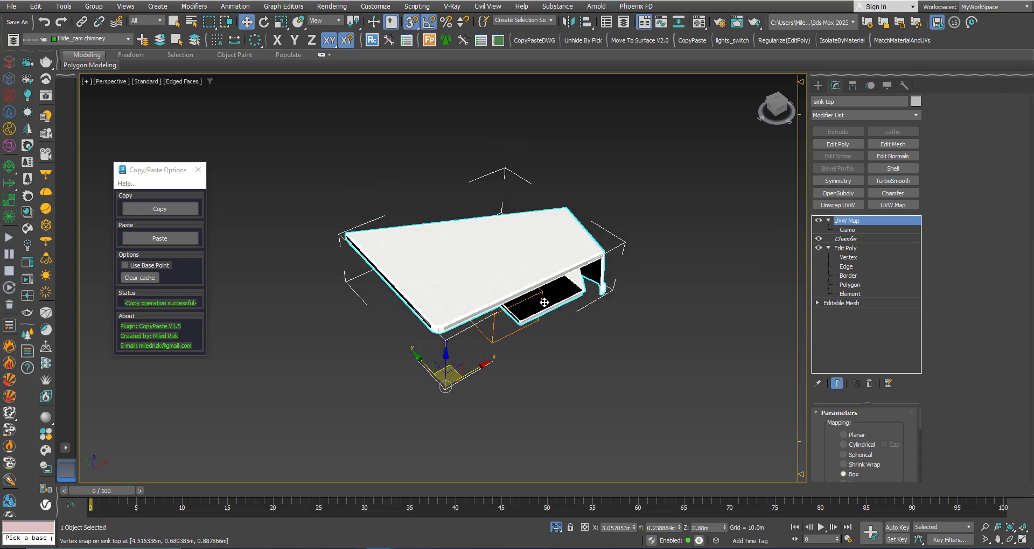
Step: Delete the deformed sink top and paste the cached copy at its original position without a base point
{"action": "key", "text": "Delete"}
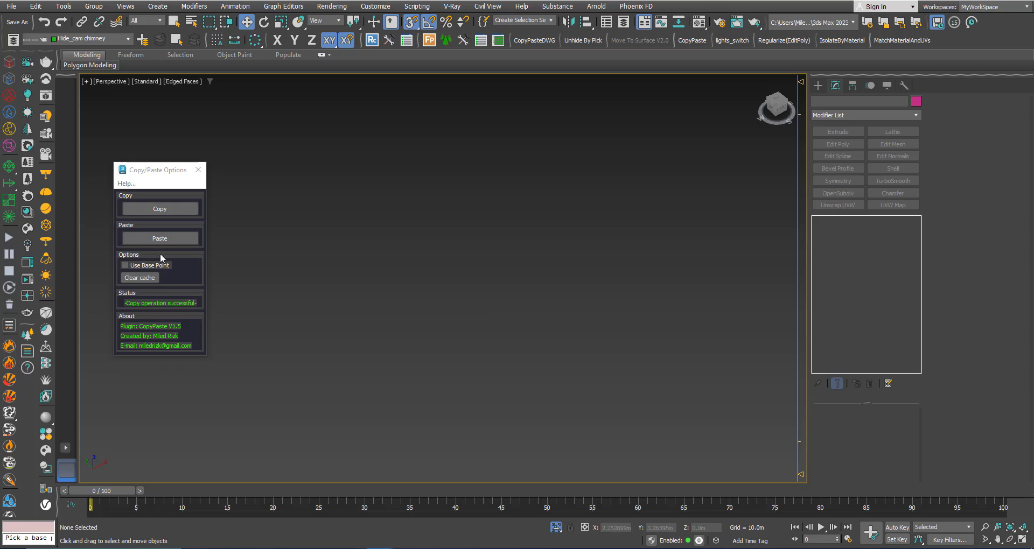
{"action": "left_click", "coordinate": [153, 237]}
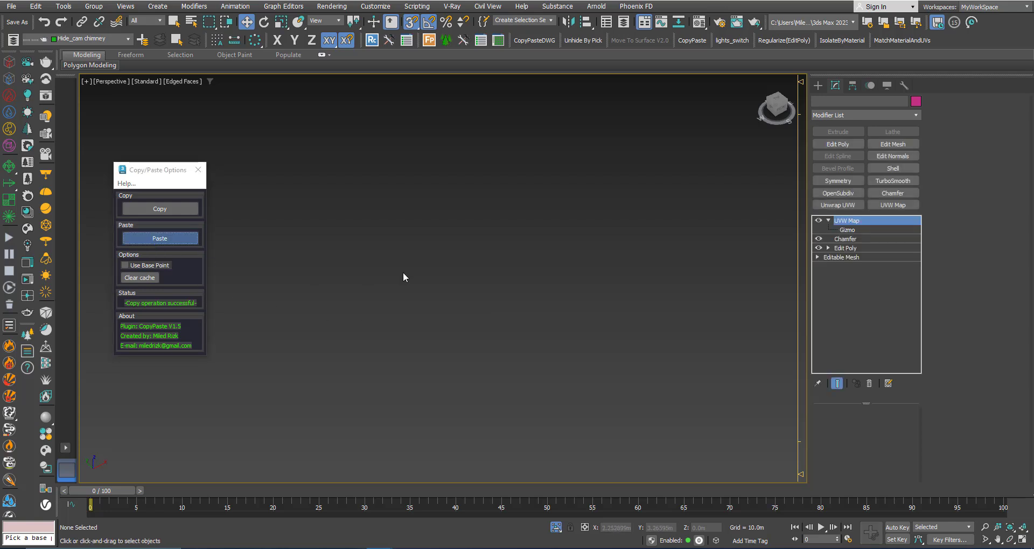
{"action": "right_click", "coordinate": [462, 308]}
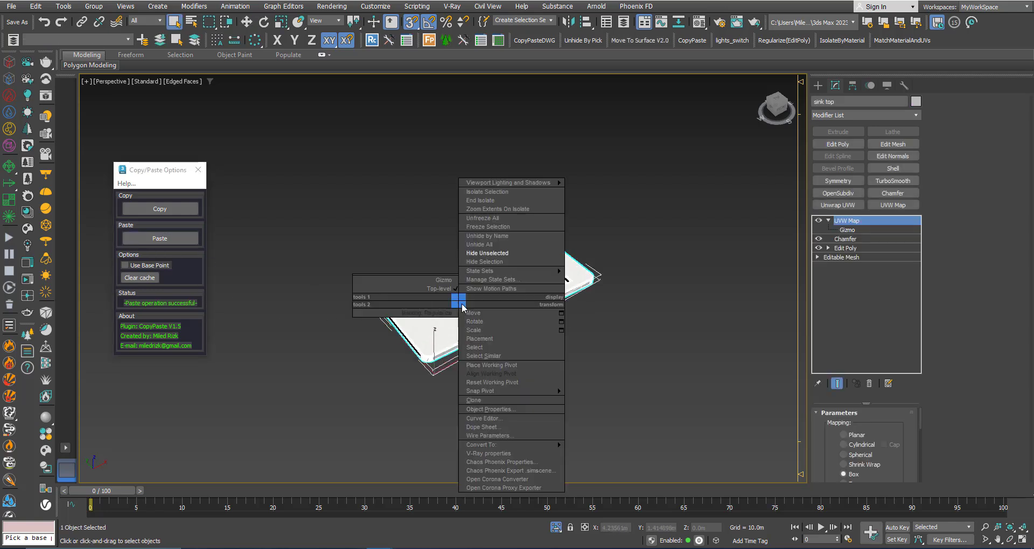
{"action": "left_click", "coordinate": [482, 254]}
{"action": "right_click", "coordinate": [478, 288]}
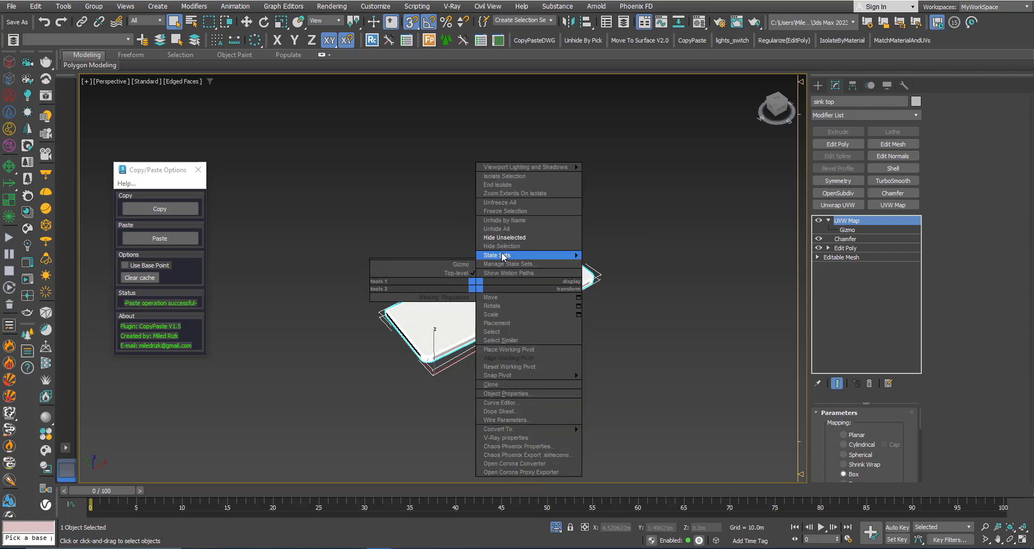
{"action": "left_click", "coordinate": [450, 314]}
Step: Examine the pasted sink top's geometry from several views, with the object deselected
{"action": "scroll", "coordinate": [456, 318], "scroll_direction": "up", "scroll_amount": 4}
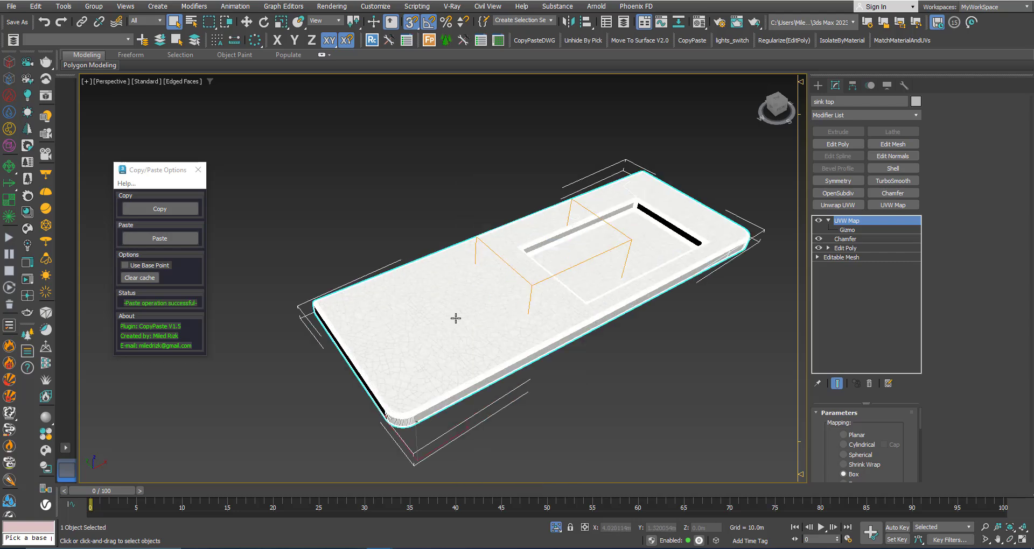
{"action": "middle_click_drag", "start_coordinate": [455, 318], "coordinate": [413, 300]}
{"action": "mouse_move", "coordinate": [413, 300]}
{"action": "middle_mouse_down", "text": "alt"}
{"action": "mouse_move", "coordinate": [422, 280]}
{"action": "mouse_move", "coordinate": [419, 291]}
{"action": "middle_mouse_up", "text": "alt"}
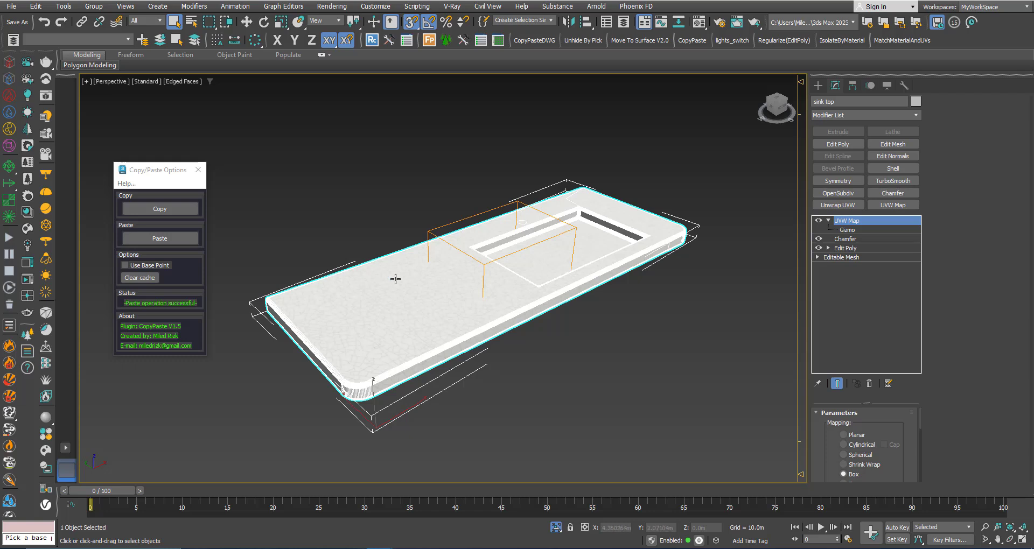
{"action": "scroll", "coordinate": [437, 290], "scroll_direction": "down", "scroll_amount": 4}
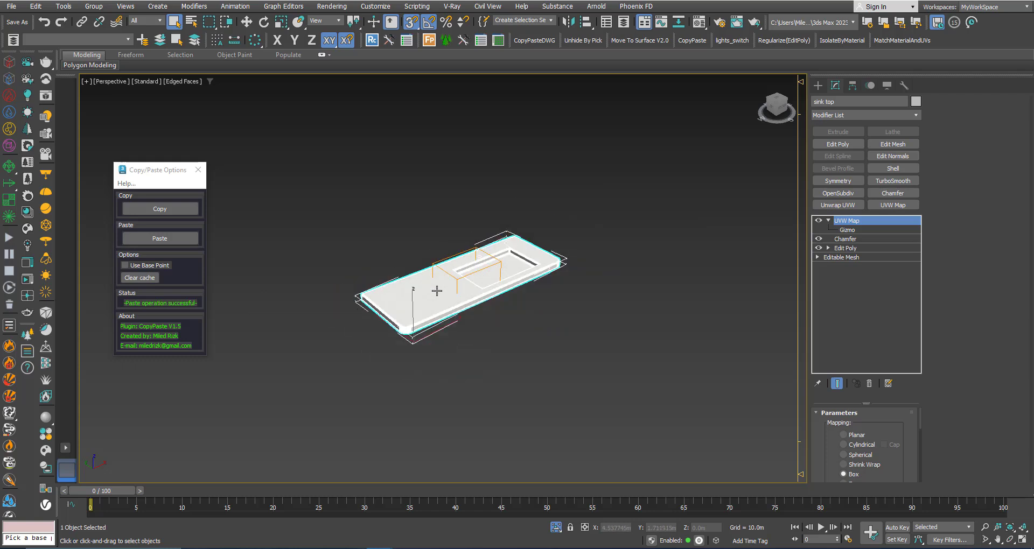
{"action": "left_click", "coordinate": [367, 254]}
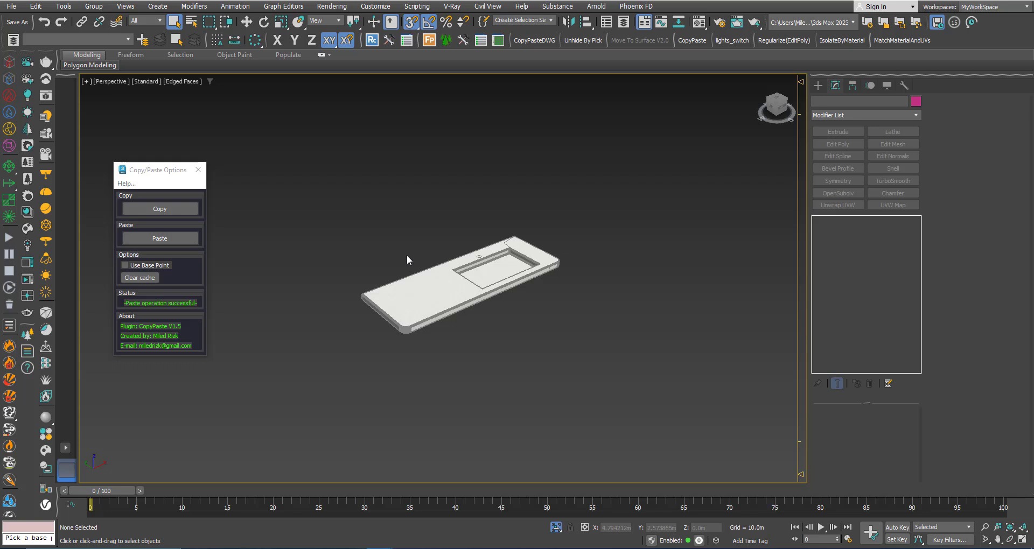
{"action": "scroll", "coordinate": [409, 254], "scroll_direction": "up", "scroll_amount": 2}
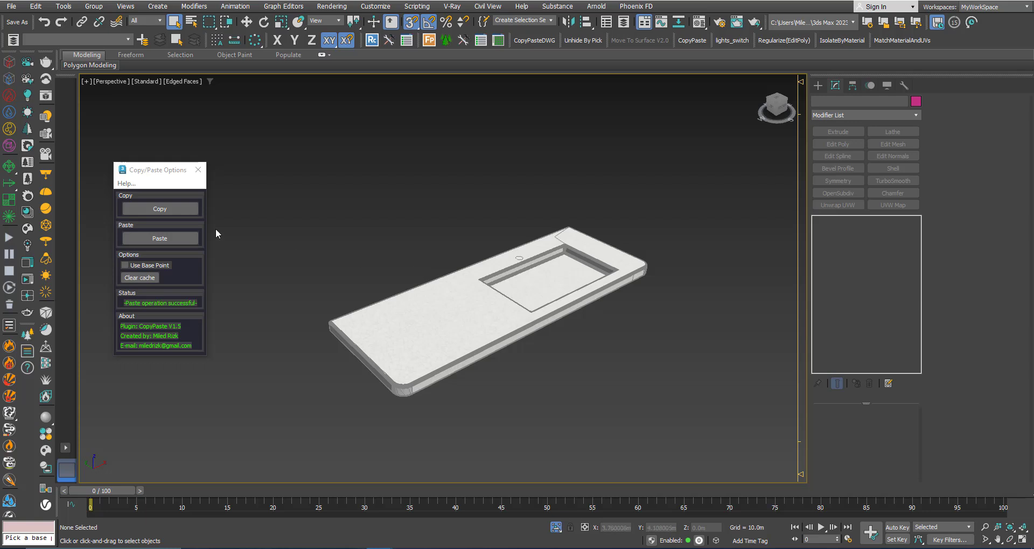
Step: Read the CopyPaste plugin's To Use instructions and close the message
{"action": "left_click_drag", "start_coordinate": [135, 171], "coordinate": [157, 175]}
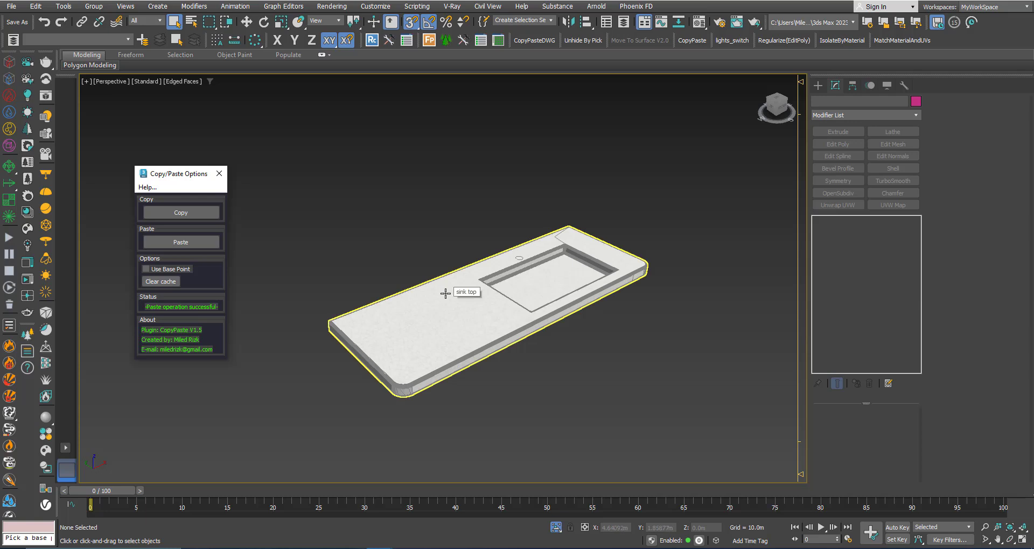
{"action": "middle_click_drag", "start_coordinate": [445, 294], "coordinate": [447, 279]}
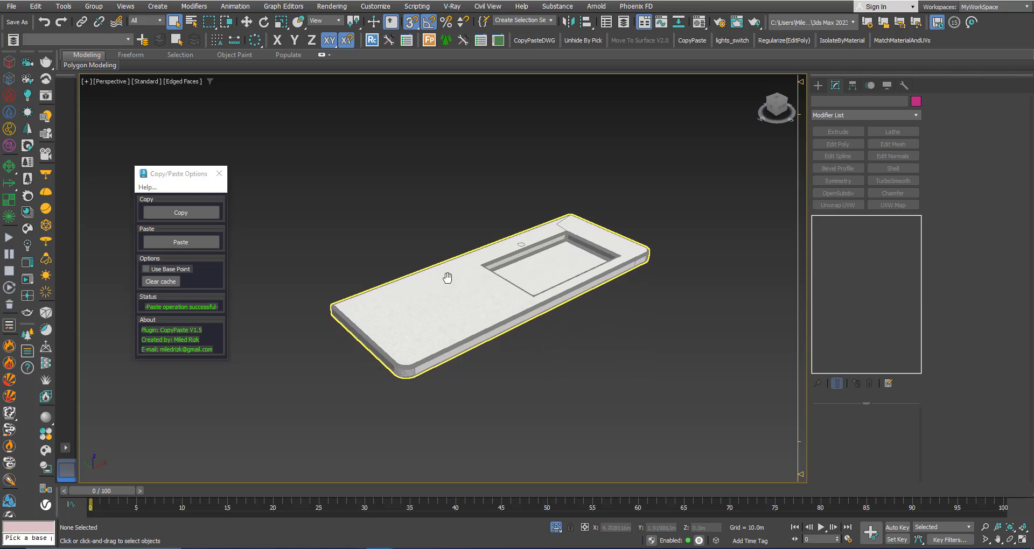
{"action": "left_click", "coordinate": [143, 188]}
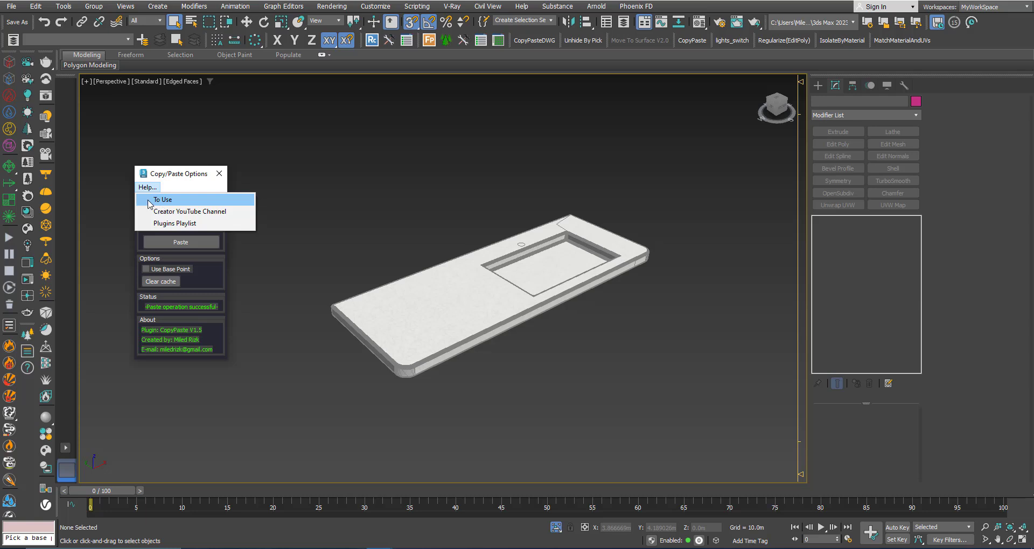
{"action": "left_click", "coordinate": [162, 200]}
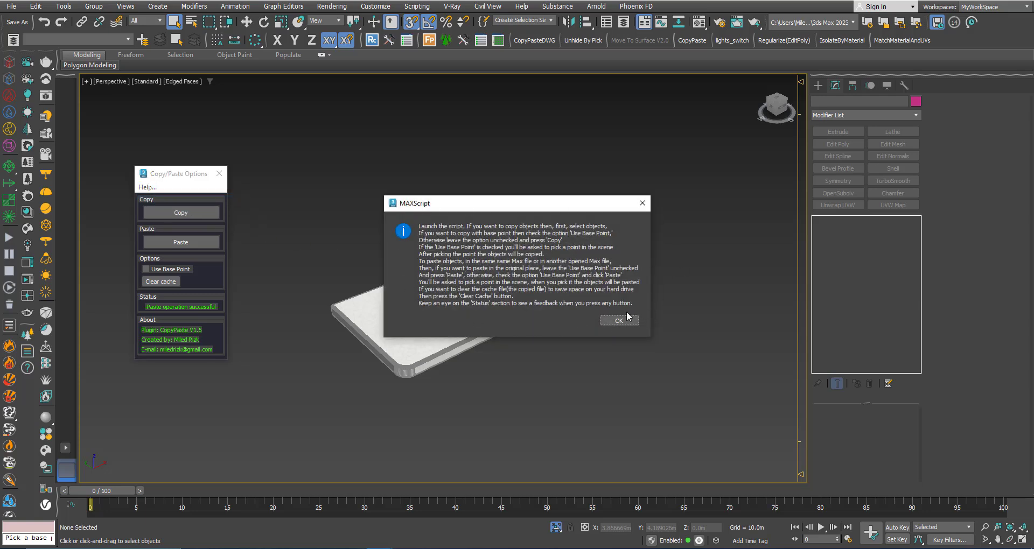
{"action": "left_click", "coordinate": [625, 320]}
Step: Look over the plugin's help entries for the creator's YouTube channel and the plugins playlist without opening them
{"action": "left_click", "coordinate": [148, 188]}
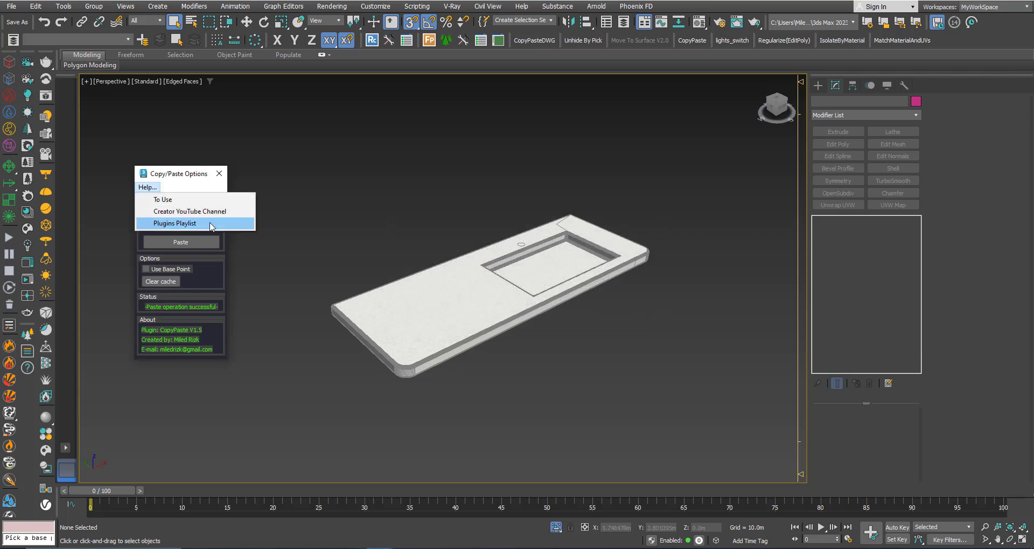
{"action": "left_click", "coordinate": [169, 174]}
{"action": "left_click", "coordinate": [431, 274]}
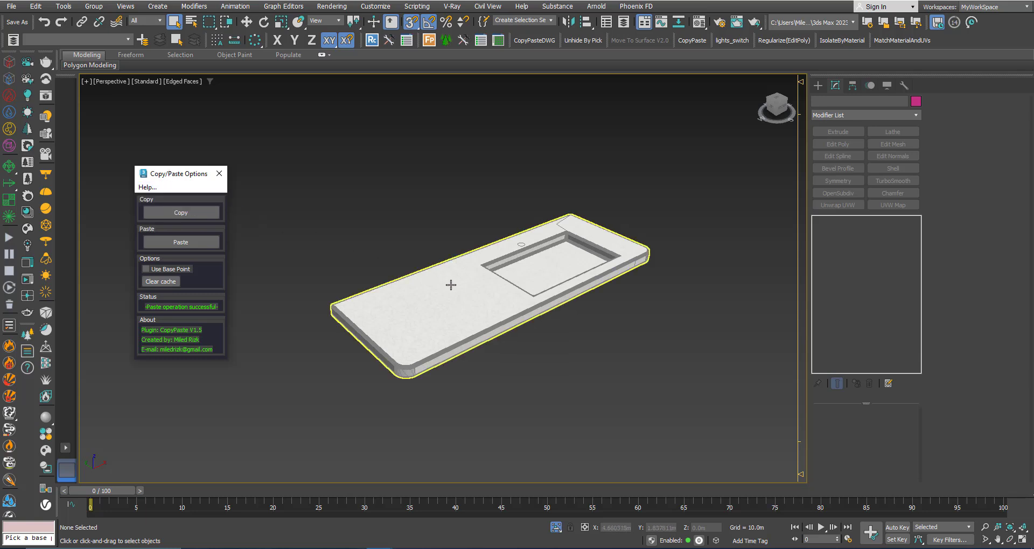
{"action": "middle_click_drag", "start_coordinate": [450, 283], "coordinate": [436, 305]}
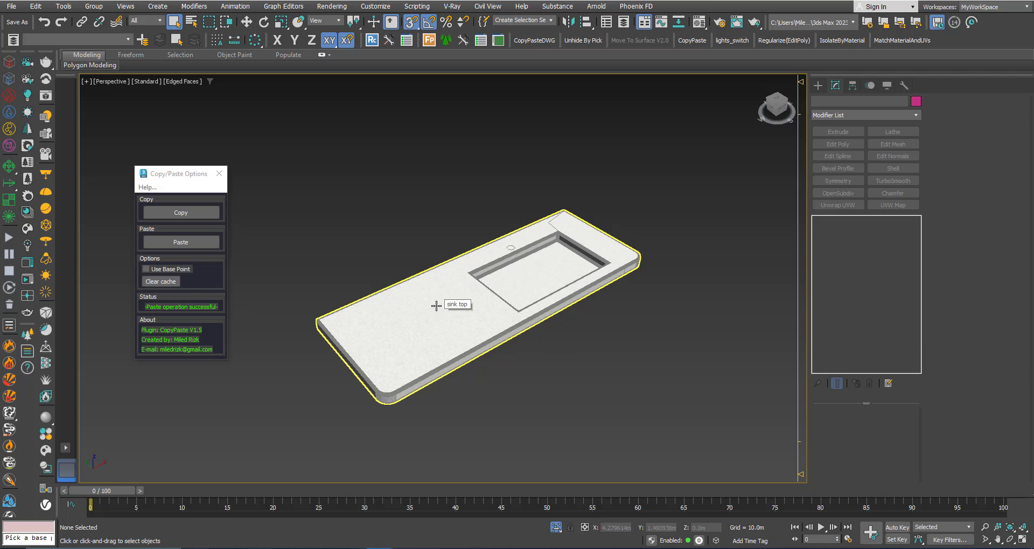